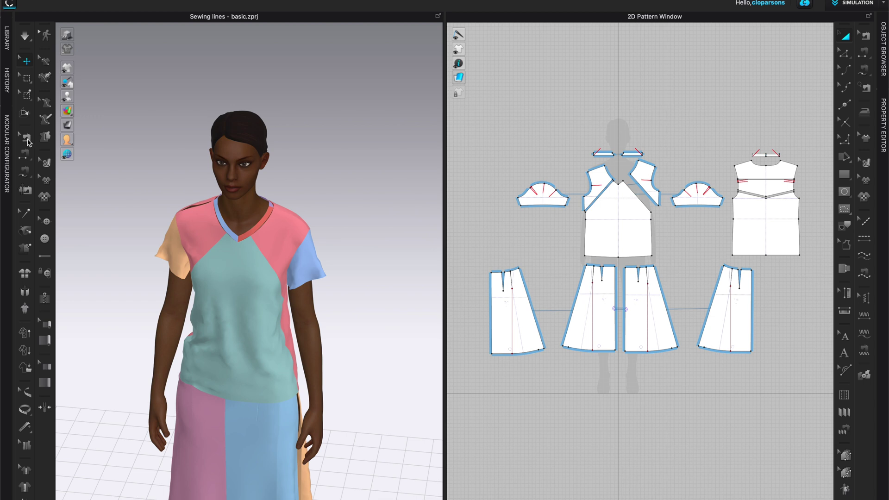
Step: Go through the Edit Sewing, Segment Sewing and Free Sewing tools to view the garment's seam lines
left_click(27, 138)
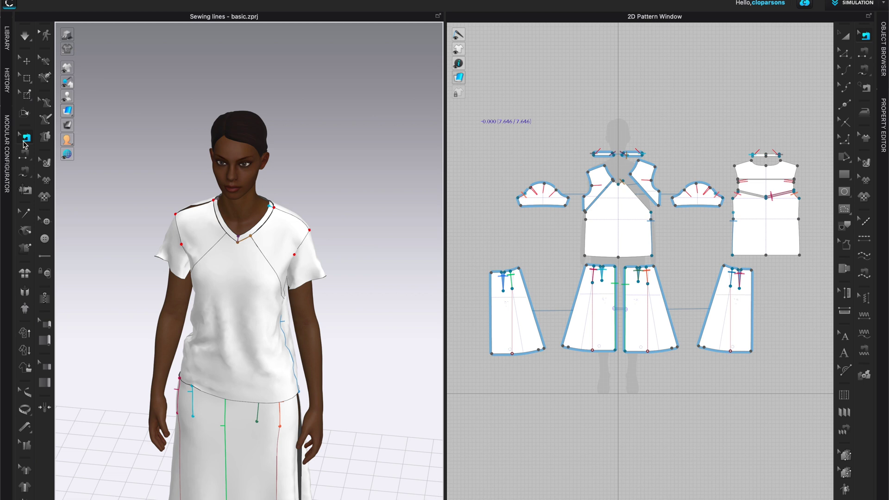
left_click(26, 155)
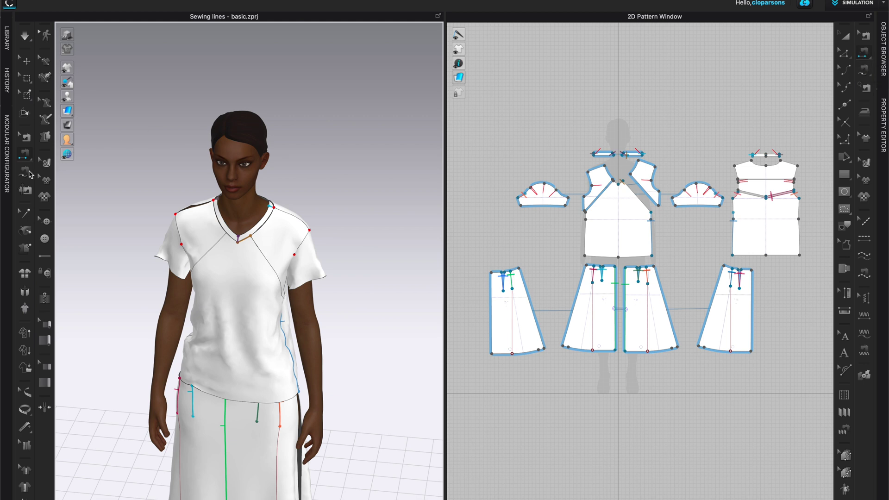
key("m")
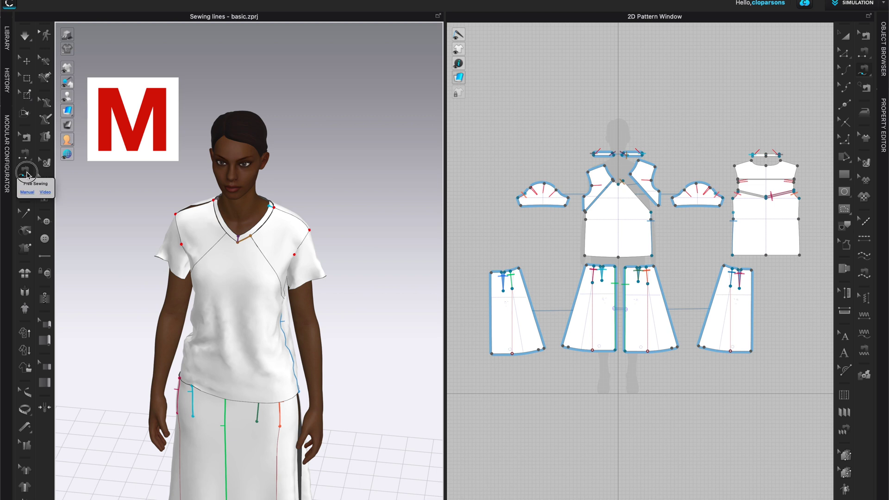
left_click(27, 174)
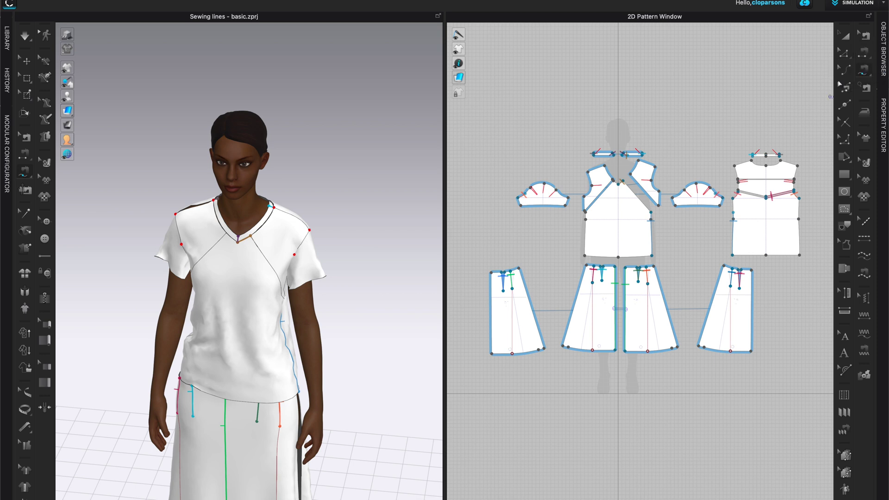
left_click(867, 88)
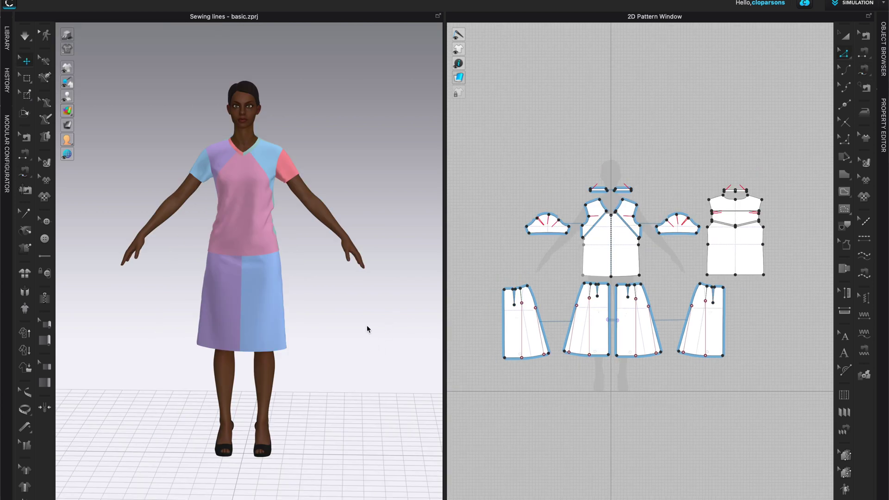
scroll(367, 328, "up", 2)
right_click_drag(377, 307, 402, 304)
scroll(298, 220, "up", 2)
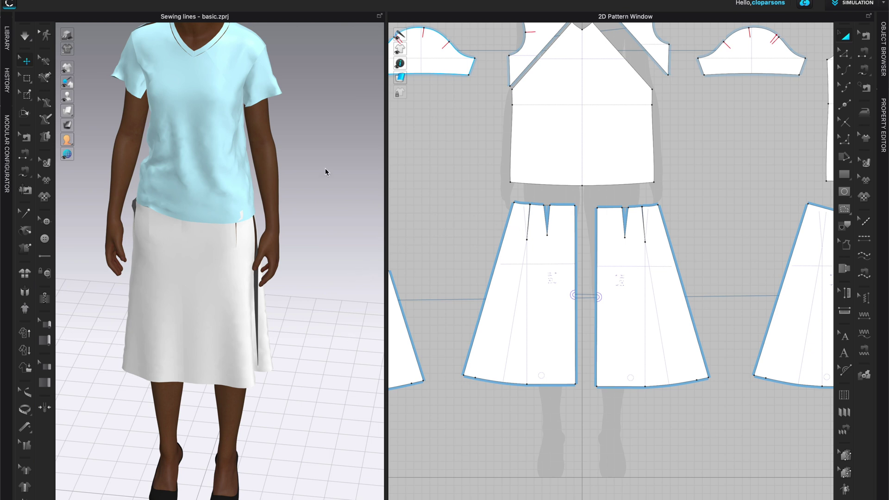
scroll(524, 231, "down", 3)
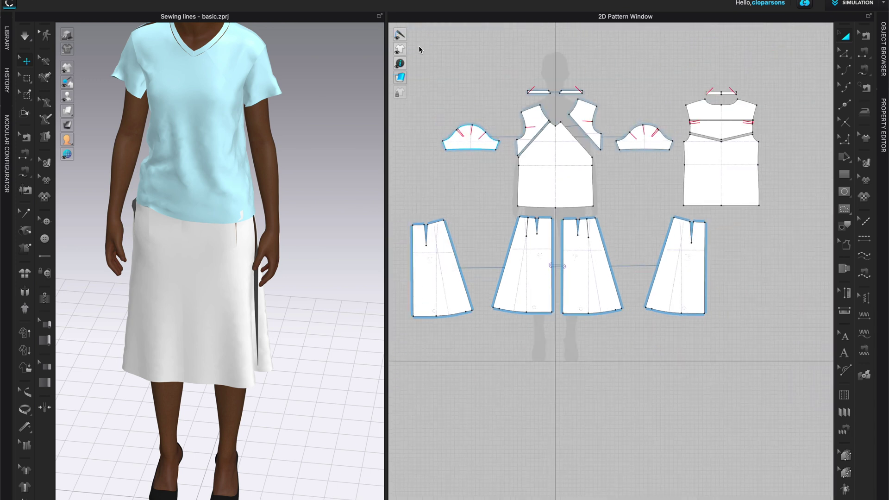
left_click_drag(422, 37, 787, 212)
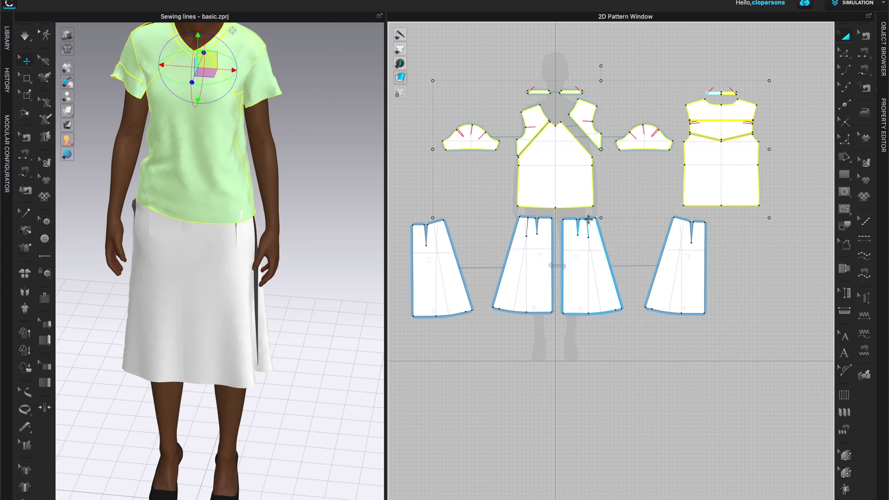
left_click(772, 272)
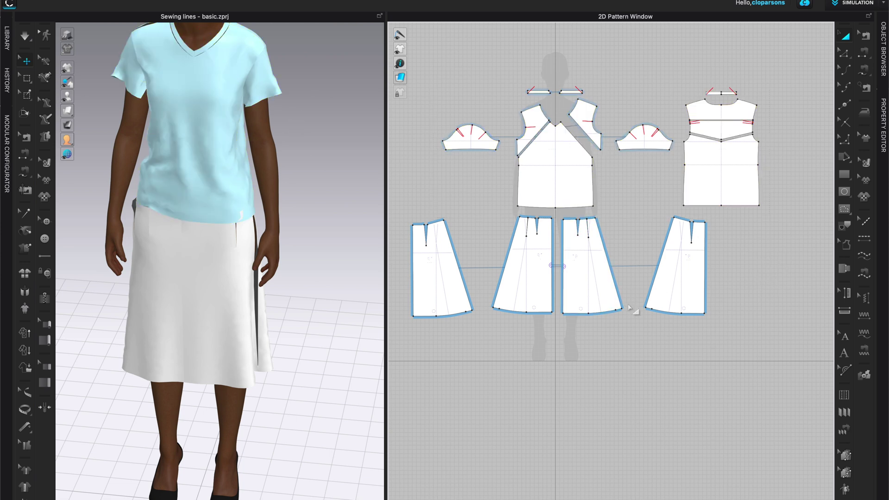
Step: Pull the two front skirt panels apart on the avatar in 3D to separate their centre-front edges
scroll(631, 309, "up", 4)
right_click_drag(605, 199, 693, 291)
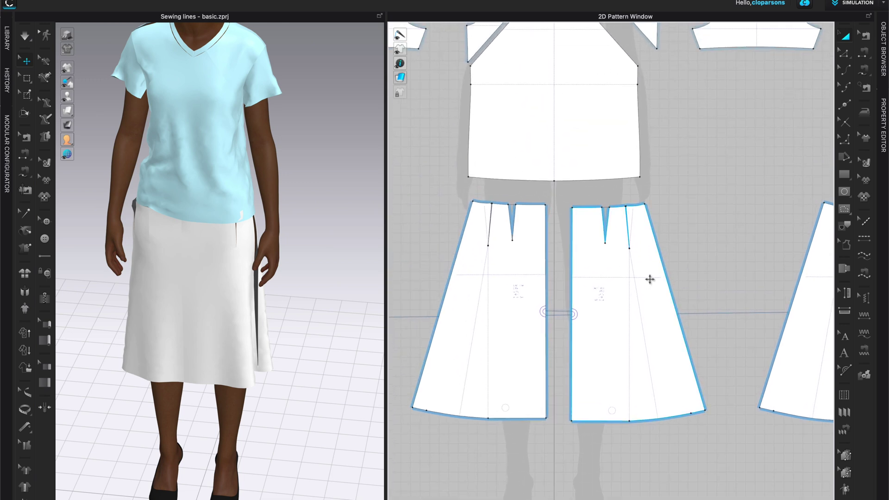
left_click(865, 53)
left_click(122, 86)
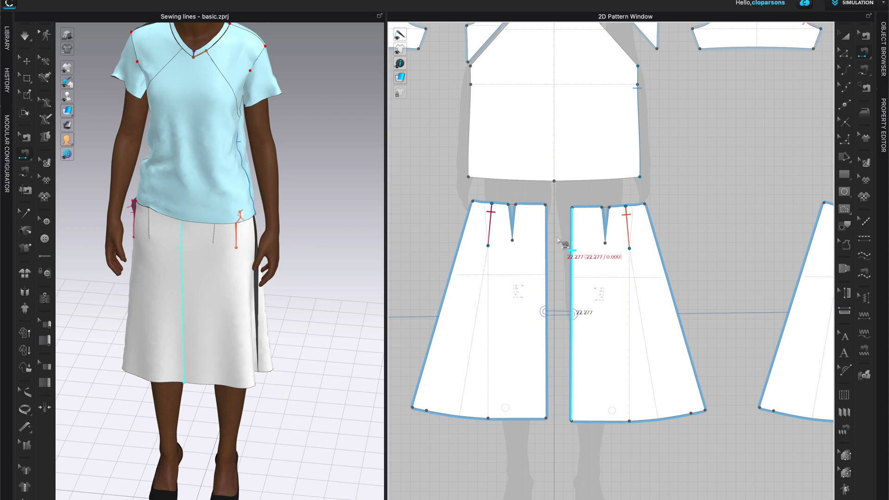
left_click(23, 64)
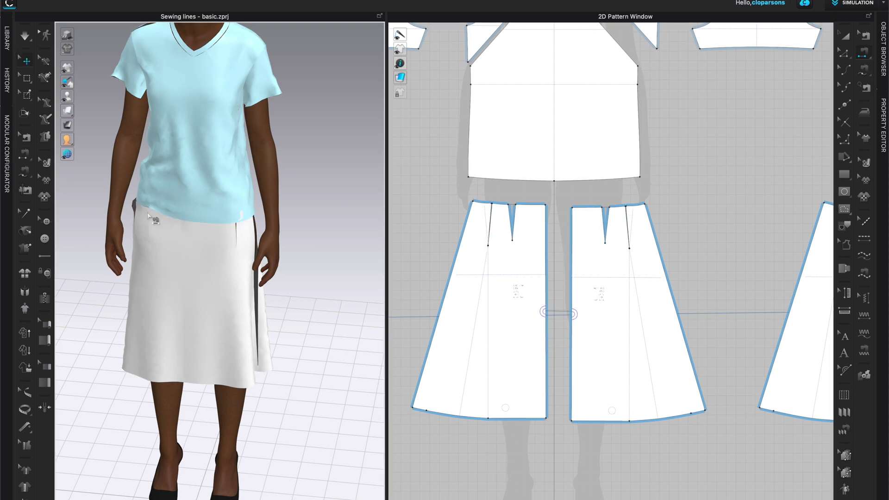
left_click_drag(158, 236, 130, 244)
mouse_move(207, 259)
left_mouse_down()
mouse_move(215, 282)
mouse_move(209, 267)
left_mouse_up()
left_click(344, 222)
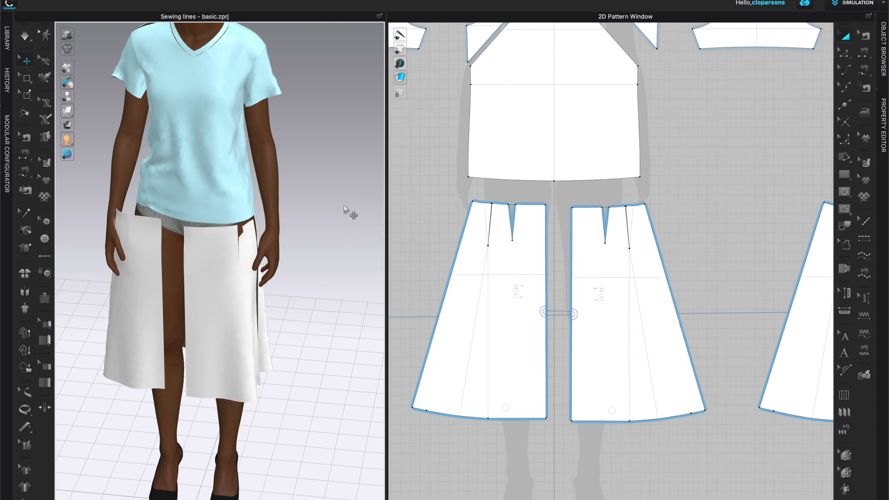
Step: Try joining the centre-front edges of the two front skirt panels on the 2D patterns with Segment Sewing, and undo the seam
key("n")
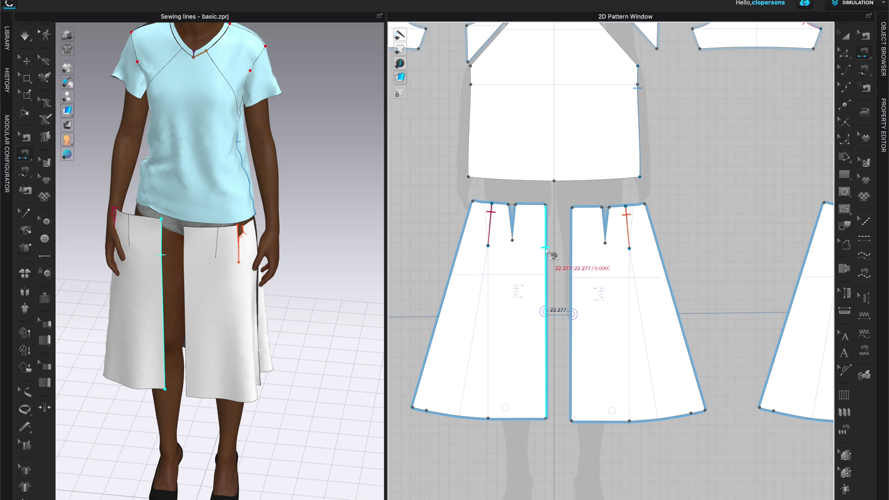
left_click(552, 250)
left_click(573, 254)
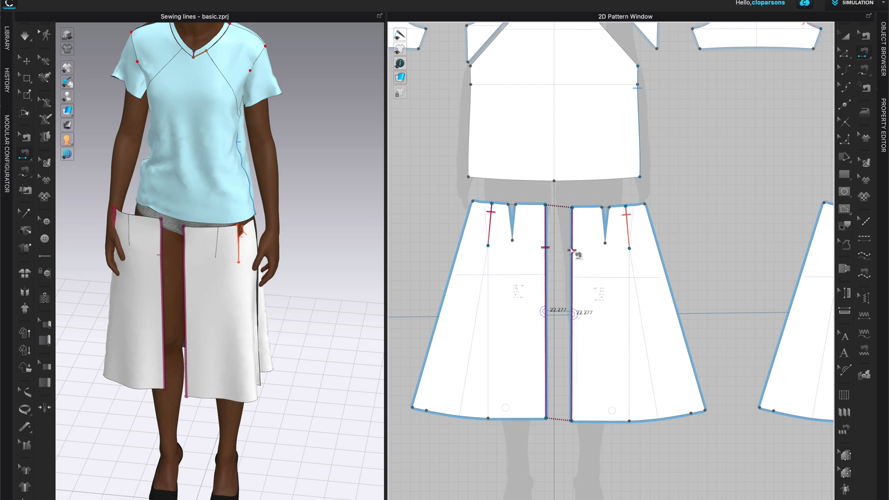
key("ctrl+z")
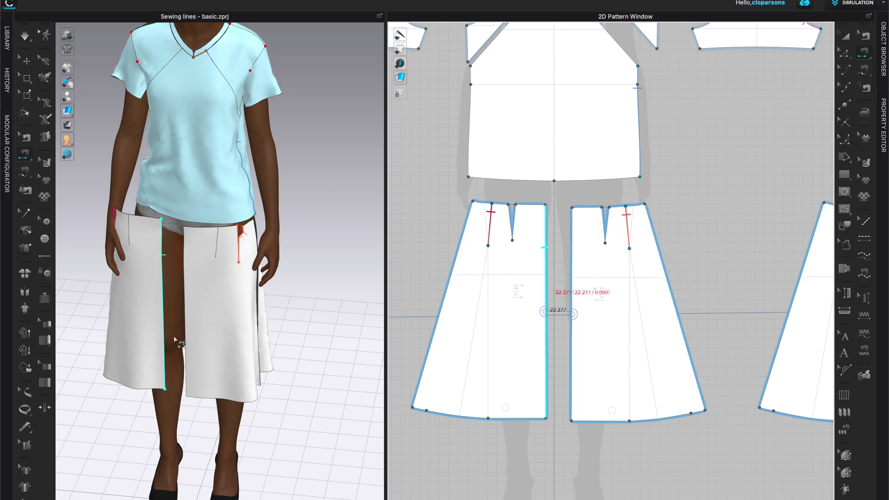
Step: Try sewing the same centre-front skirt edges directly on the 3D garment, and undo that seam
left_click(166, 358)
left_click(186, 360)
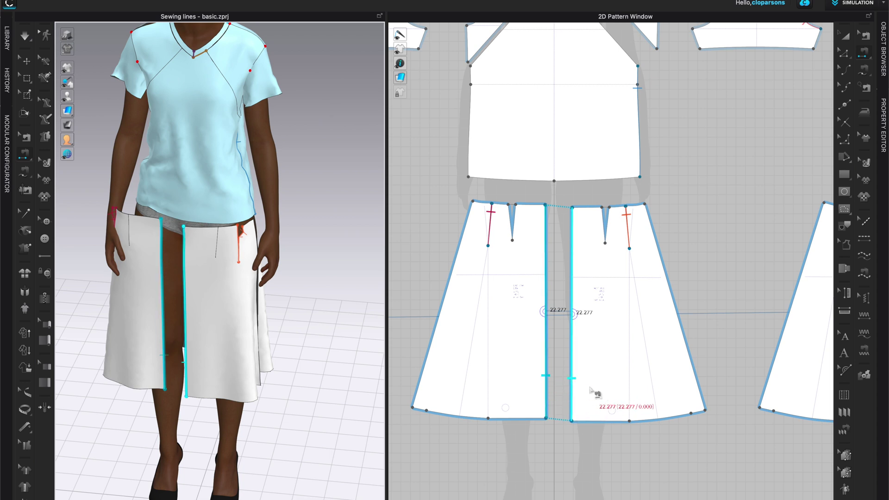
left_click(573, 379)
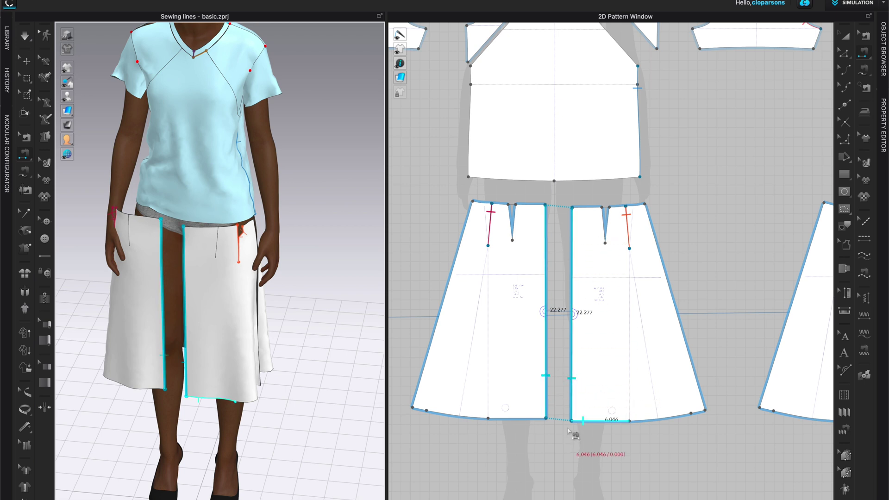
key("ctrl+z")
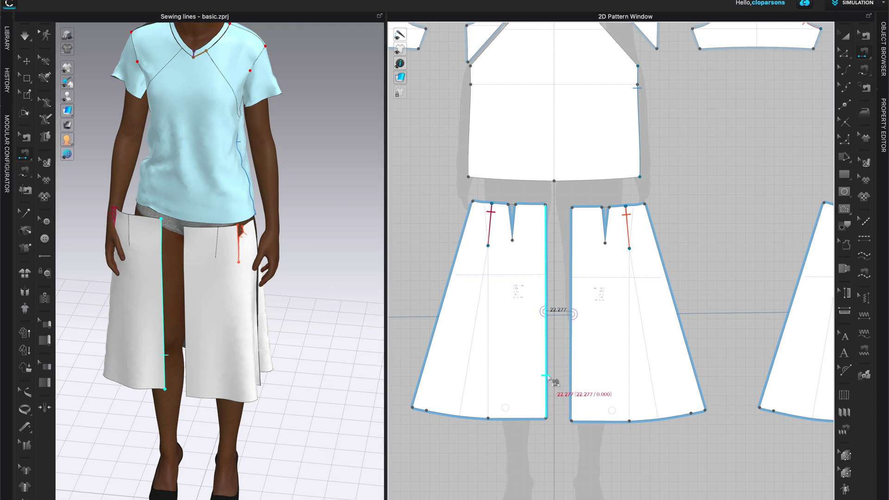
Step: Segment-sew the two centre-front skirt edges in opposite directions on the 2D patterns so the seam crosses over
left_click(573, 254)
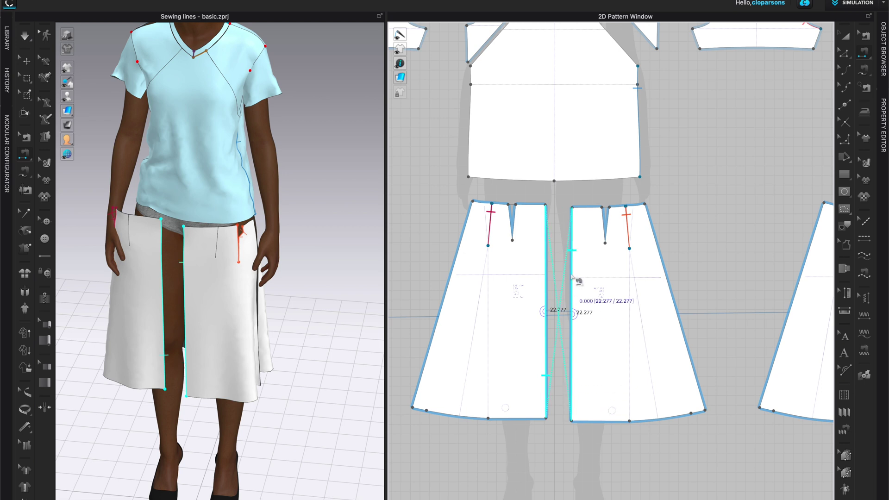
left_click(573, 260)
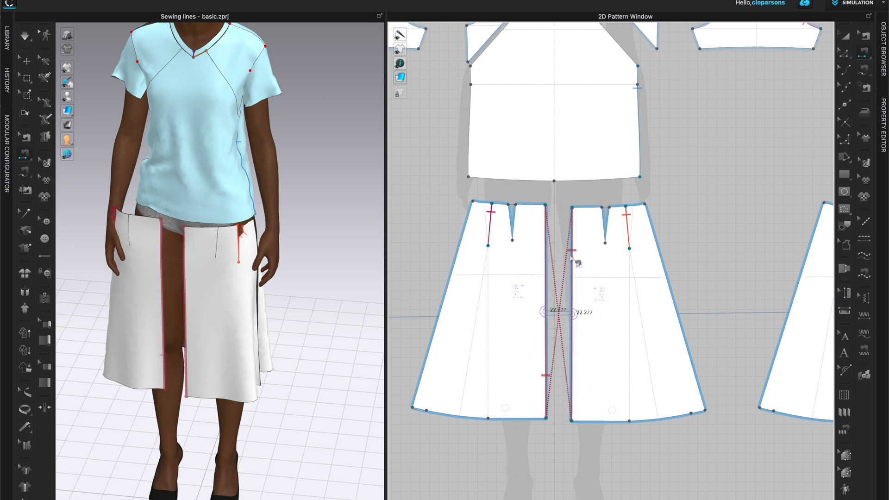
left_click(511, 222)
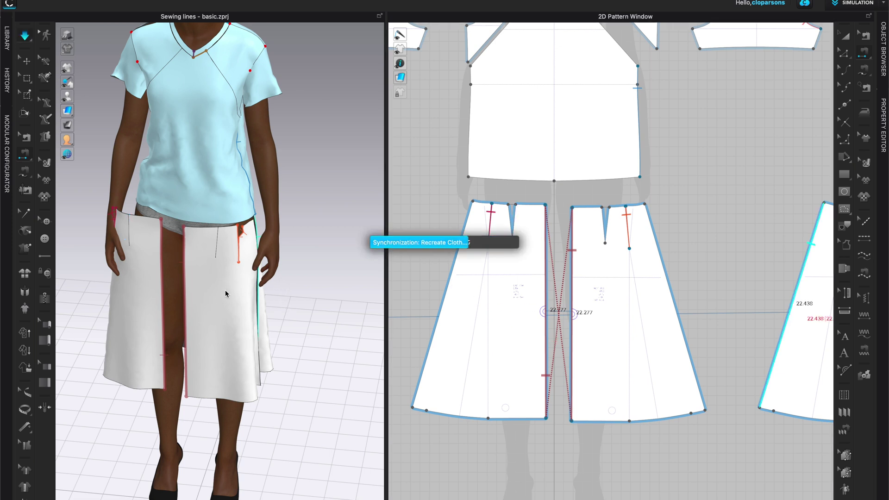
Step: Simulate the skirt with the twisted centre-front seam, stop the simulation, and undo the draping
key("space")
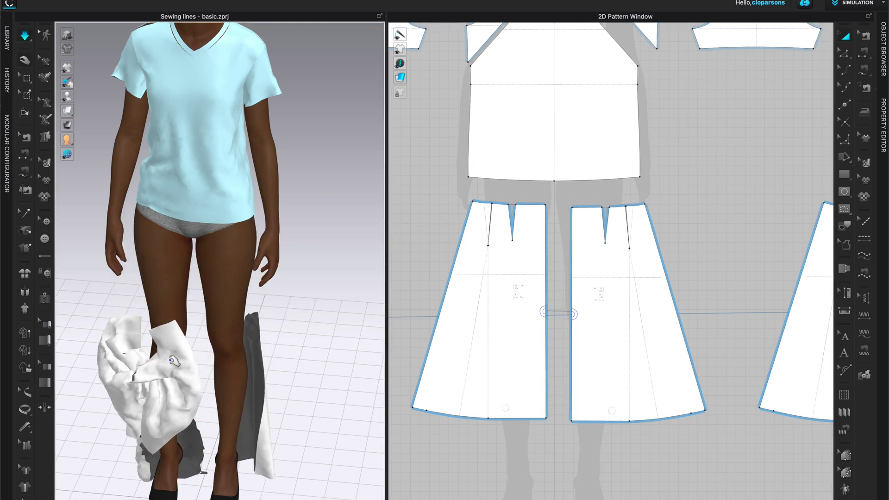
key("space")
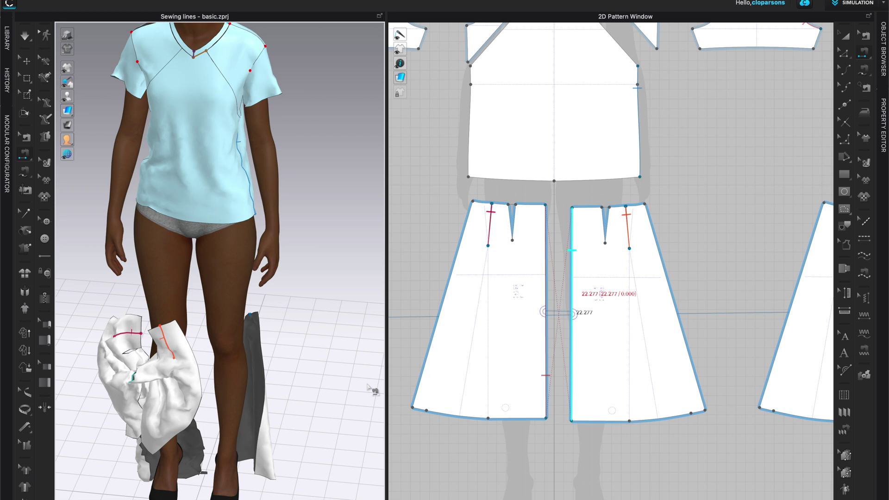
left_click(572, 292)
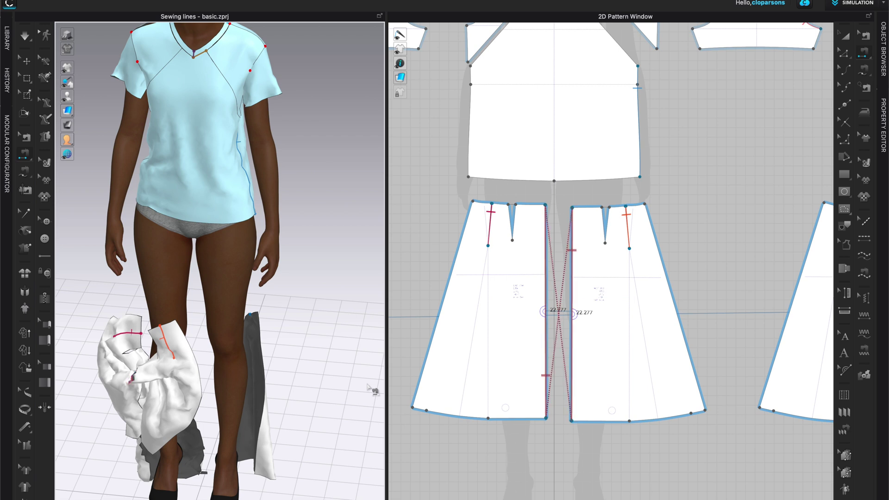
key("ctrl+z")
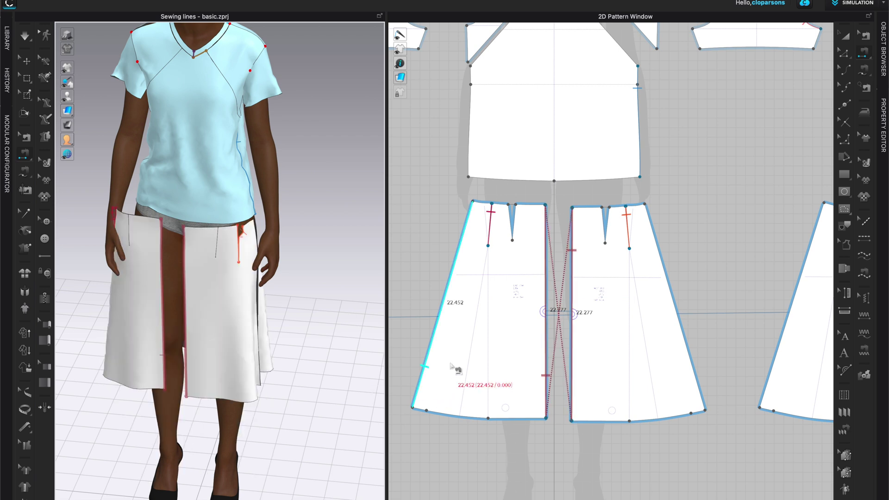
Step: Reverse the sewing direction of the crossed centre-front skirt seam with Edit Sewing
left_click(866, 37)
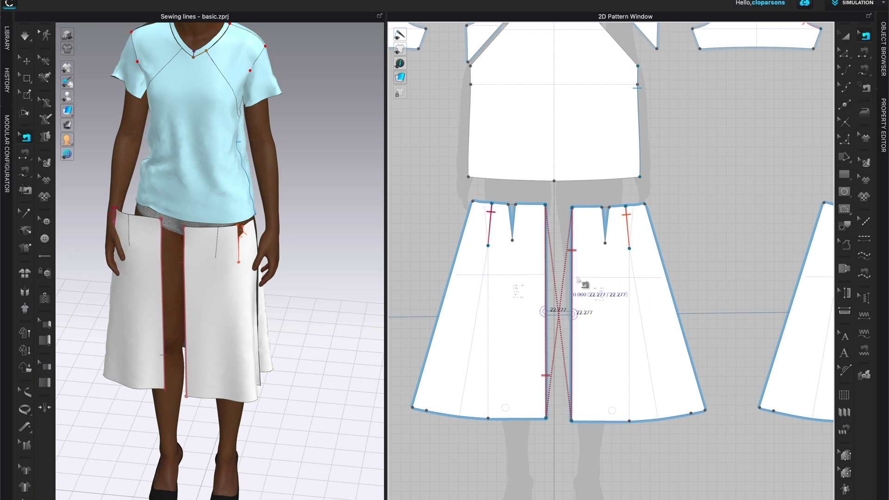
right_click(574, 281)
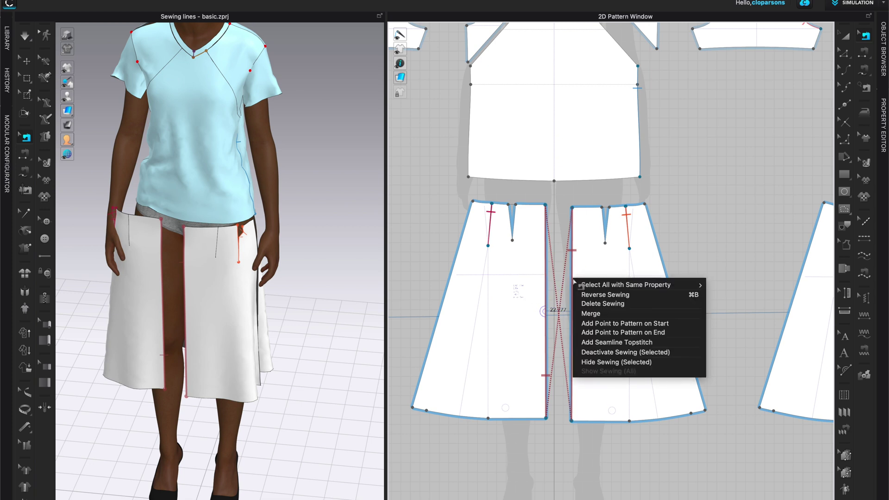
left_click(608, 295)
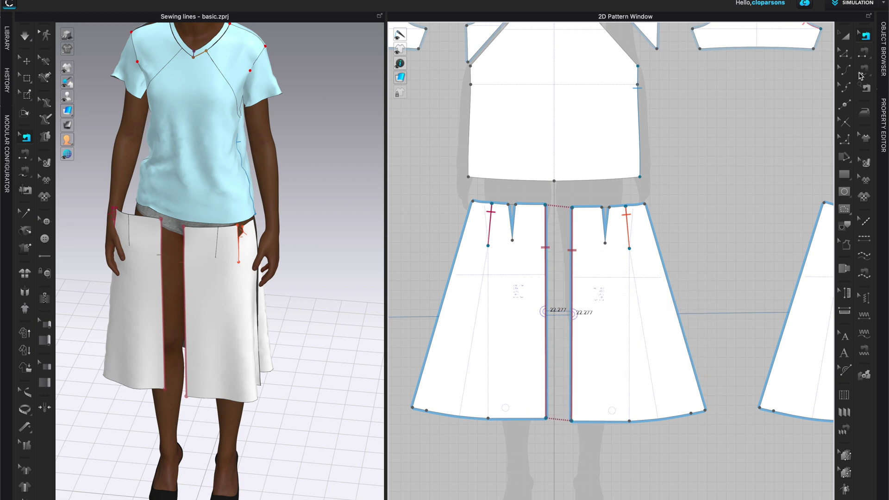
Step: Sew the two legs of the open waist dart together on both front skirt panels with Segment Sewing
scroll(708, 189, "down", 3)
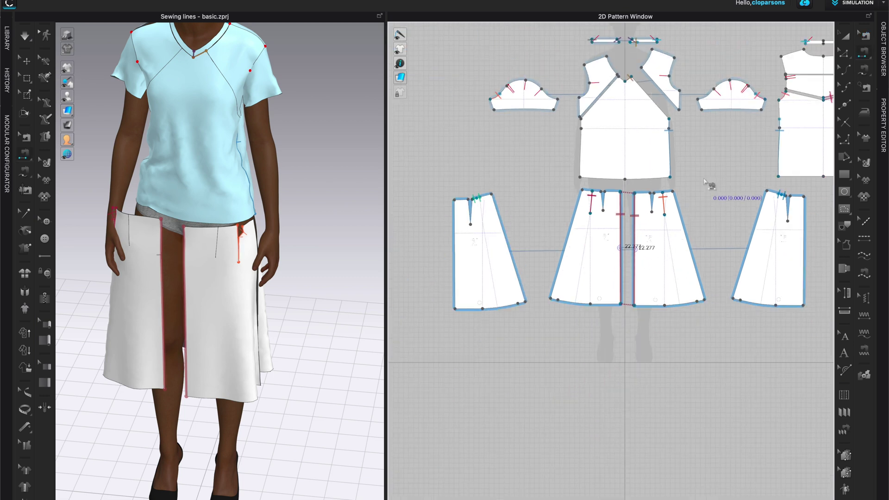
scroll(708, 193, "up", 6)
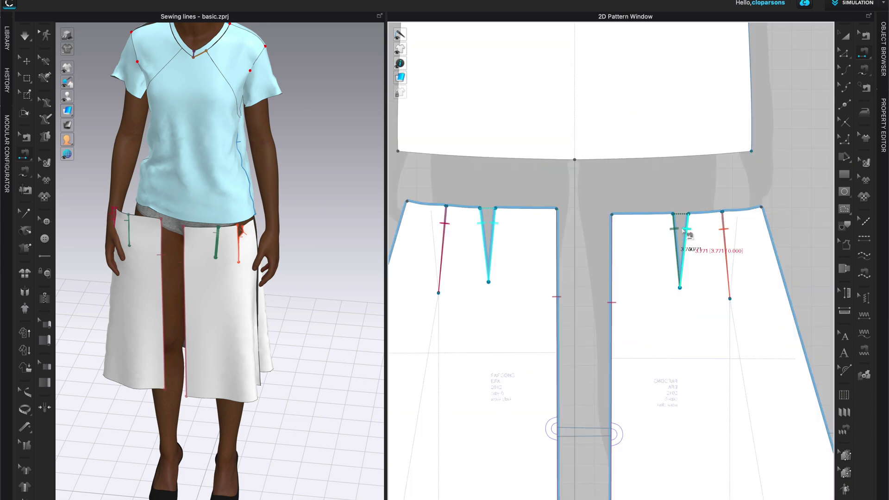
left_click(613, 215)
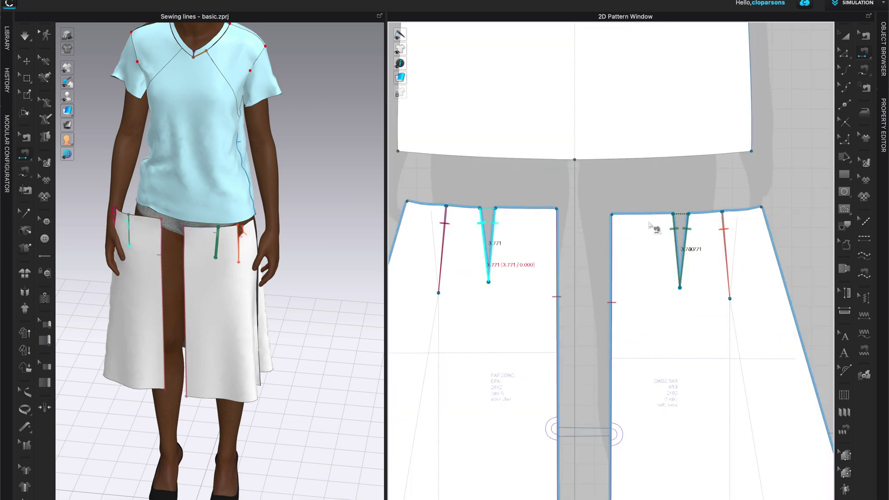
Step: Sew the open waist dart closed on the back skirt panels with Segment Sewing
scroll(666, 244, "down", 2)
scroll(665, 245, "down", 3)
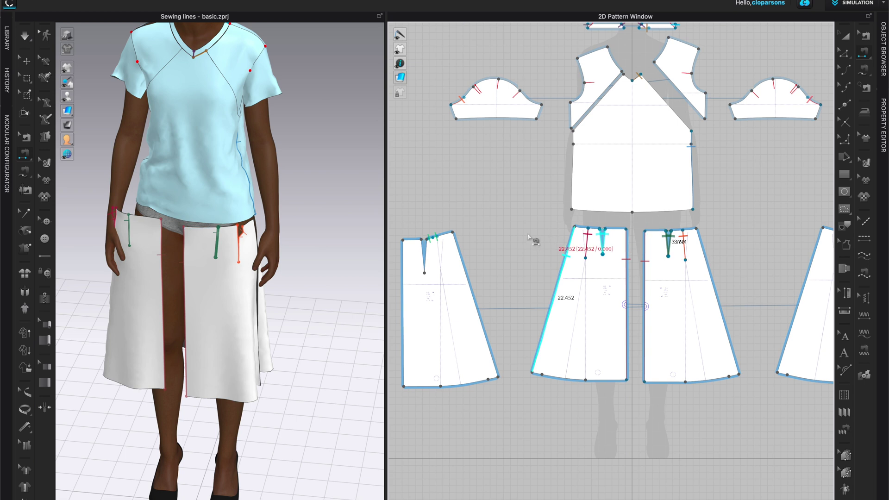
scroll(524, 249, "up", 3)
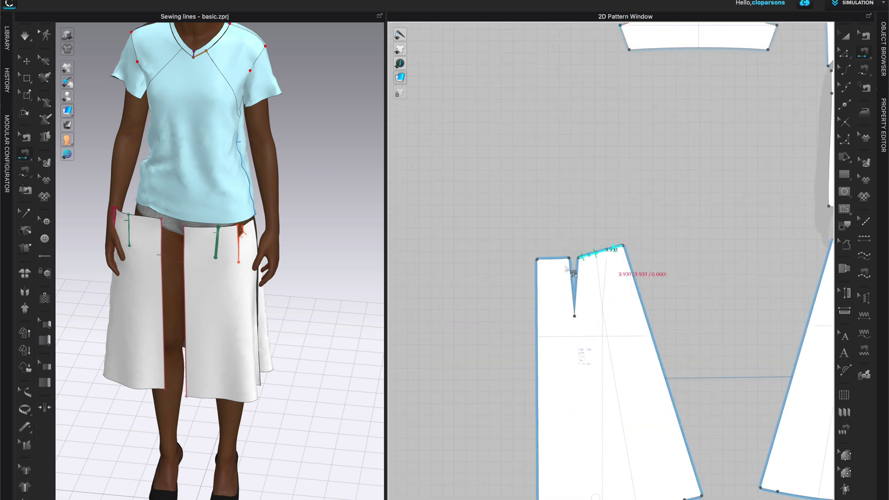
scroll(463, 296, "down", 3)
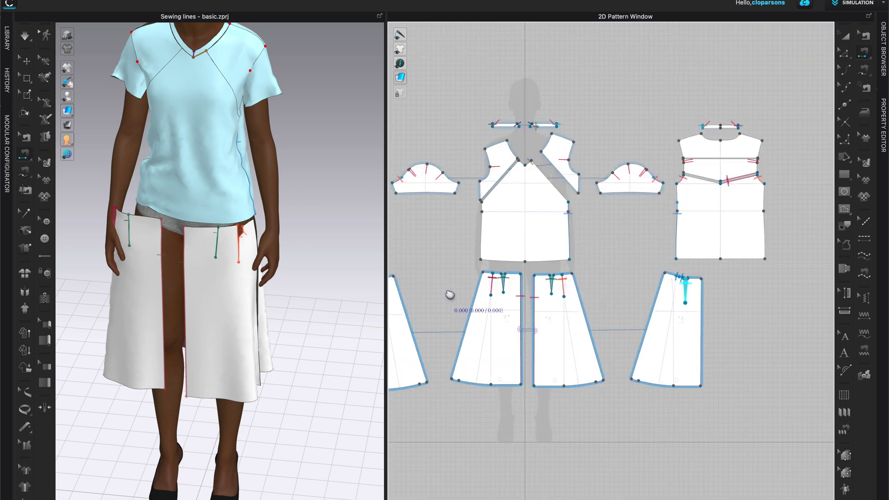
Step: Move the two back skirt panels apart so their centre-back edges are exposed
scroll(481, 298, "up", 1)
left_click(681, 322)
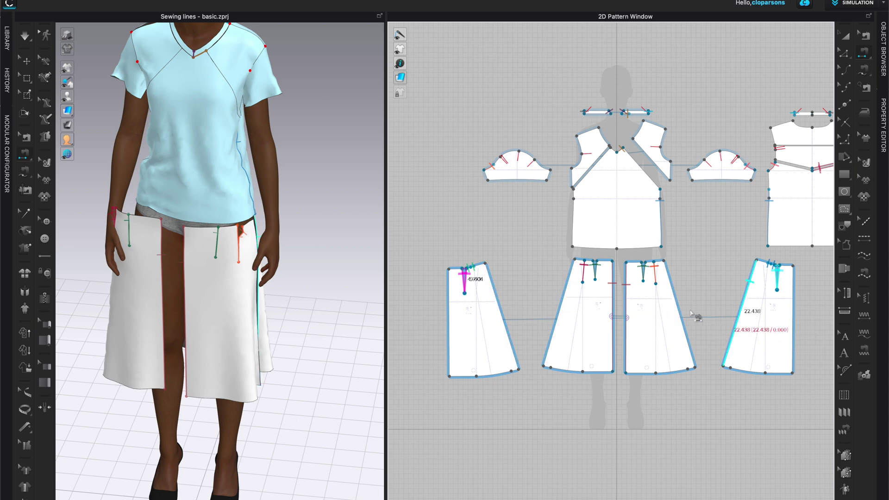
right_click_drag(294, 276, 222, 264)
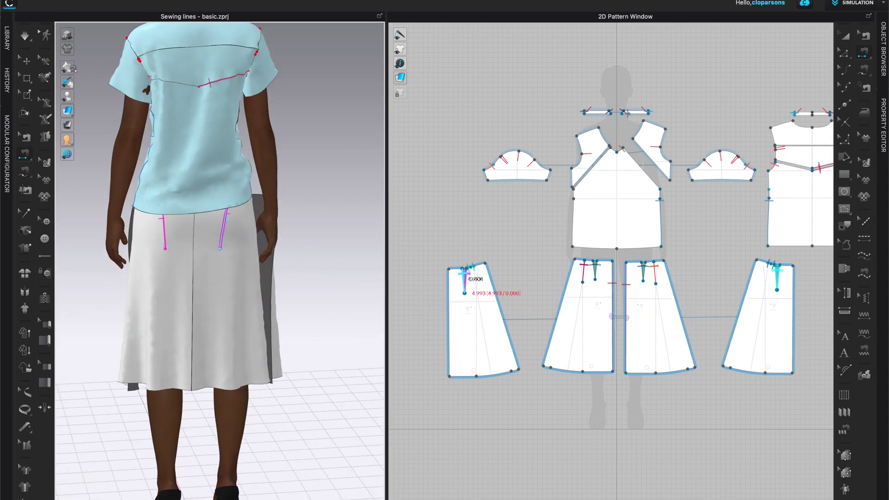
left_click(25, 63)
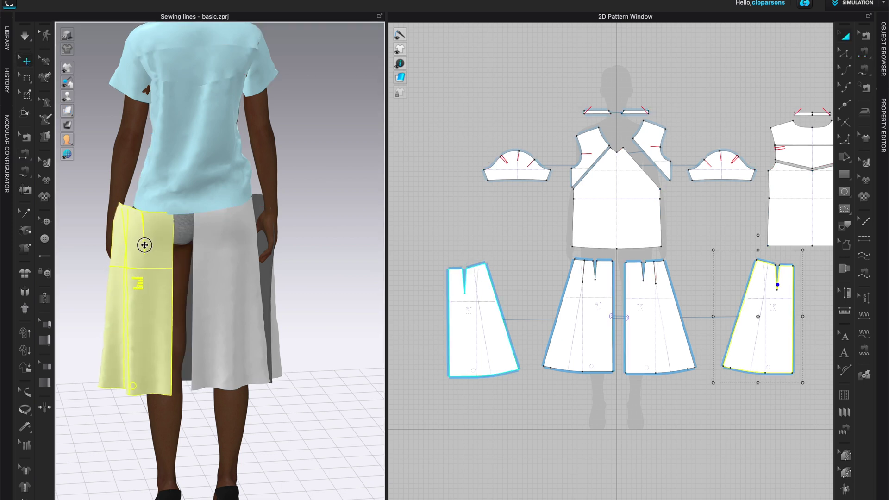
left_click(218, 246)
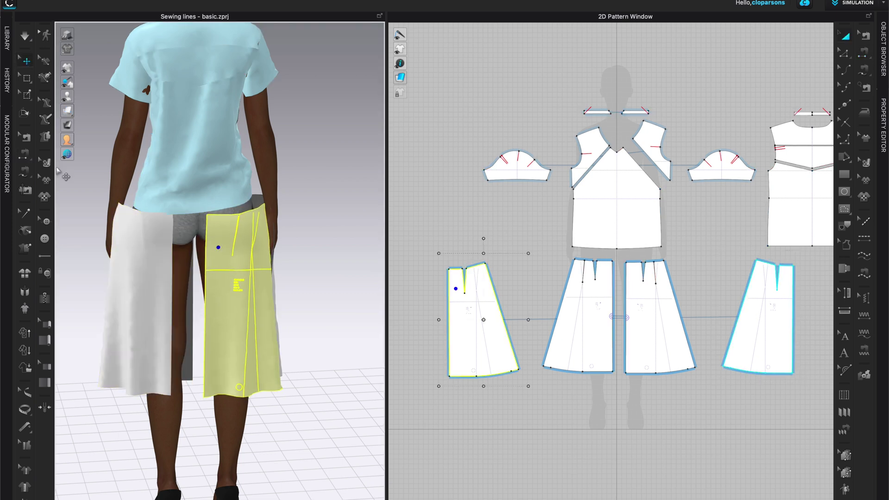
Step: Sew the centre-back edges of the two back skirt panels together with Segment Sewing
left_click(26, 156)
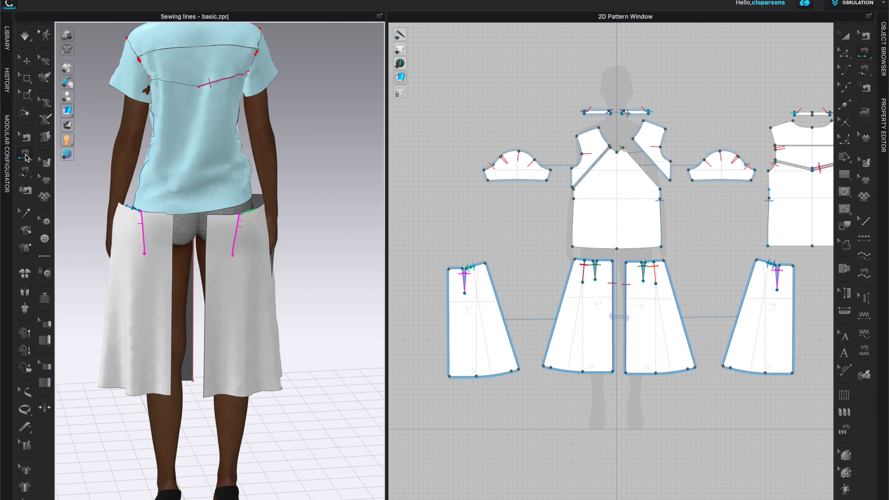
scroll(337, 222, "up", 2)
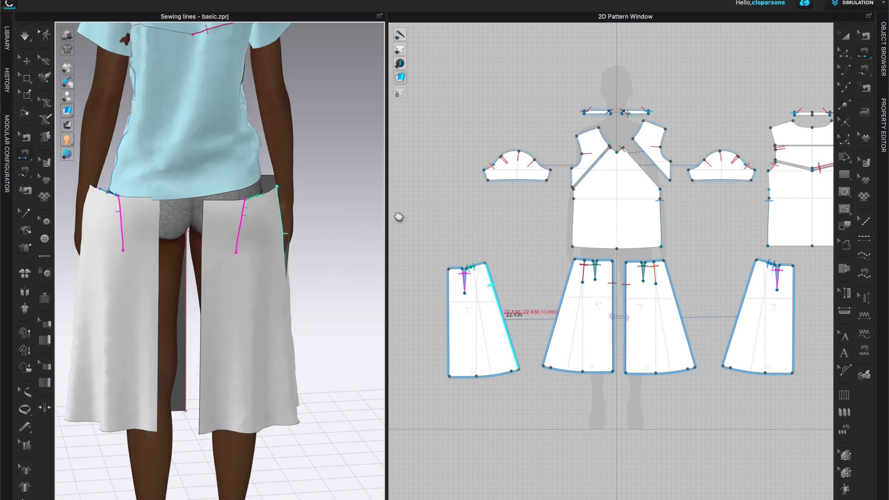
left_click(259, 247)
Step: Sew the skirt's side seams, joining each front panel's side edge to the adjacent back panel's side edge
right_click_drag(244, 287, 300, 284)
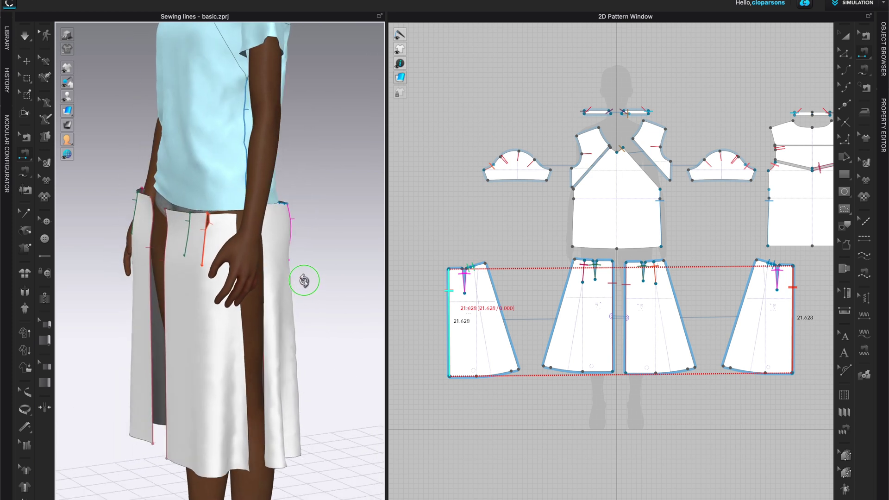
left_click(250, 419)
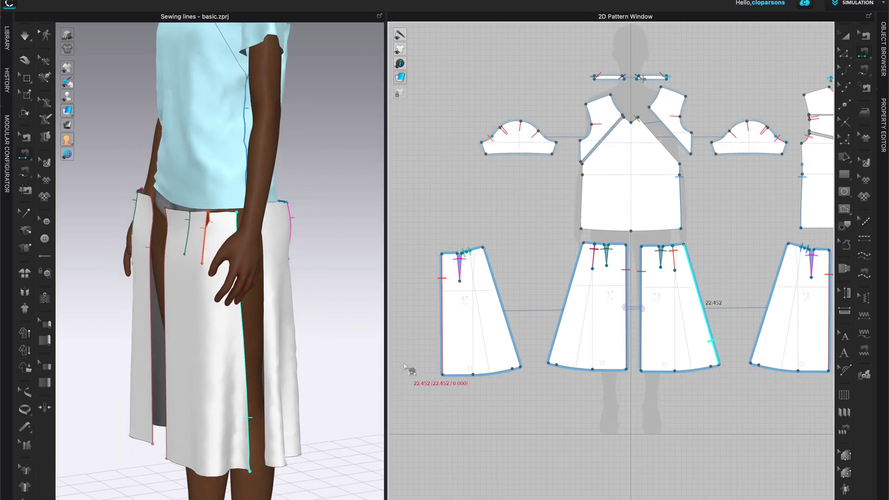
left_click(249, 418)
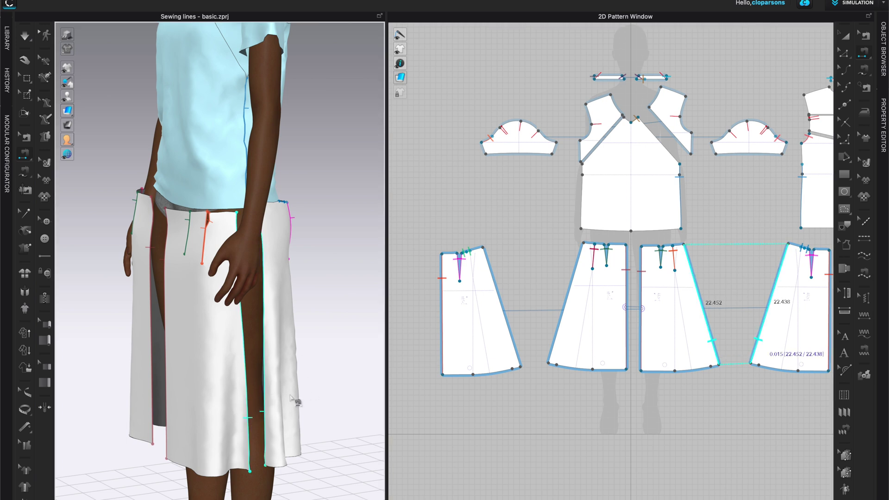
left_click(758, 340)
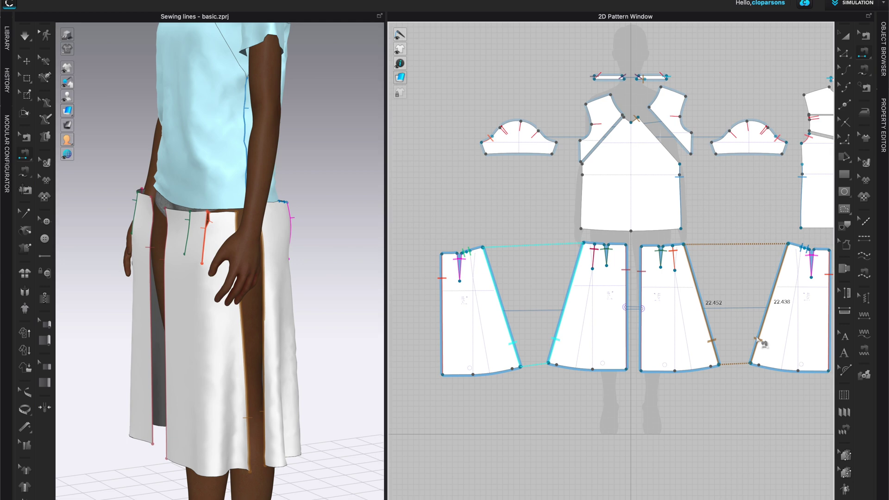
right_click_drag(337, 395, 197, 389)
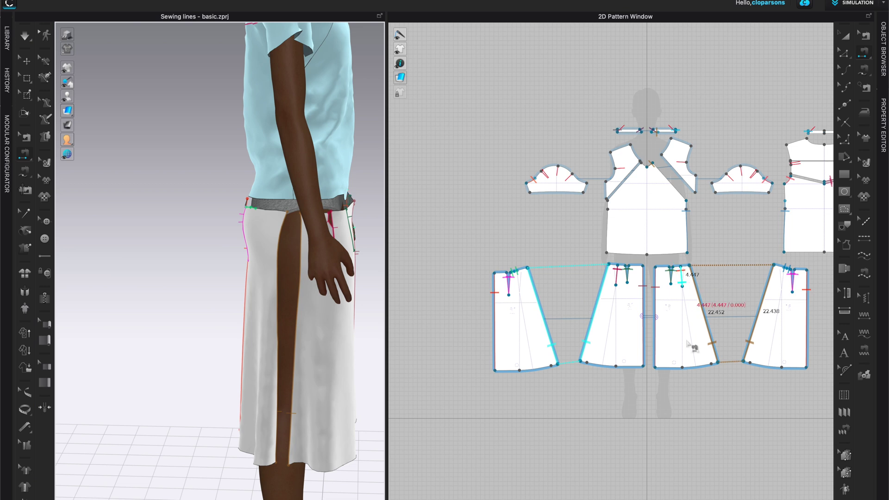
Step: Move the top's front and back body pieces outward, clear of the avatar
key("2")
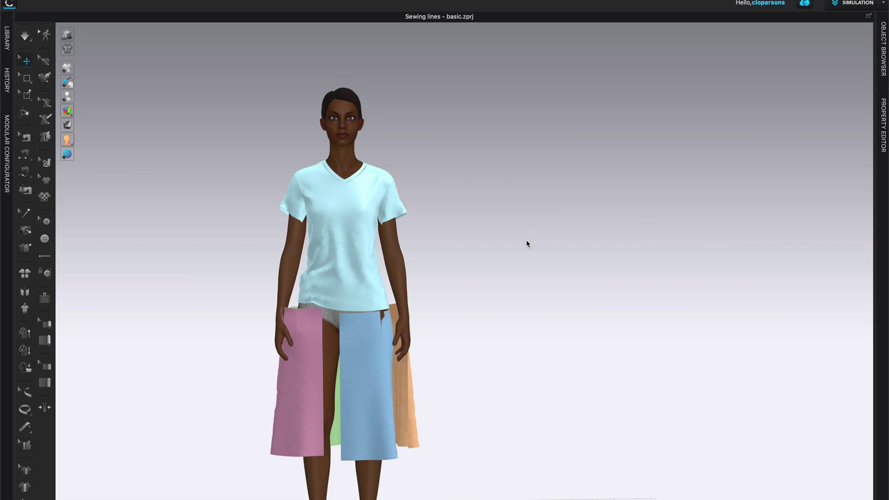
right_click_drag(540, 278, 486, 279)
scroll(473, 276, "up", 2)
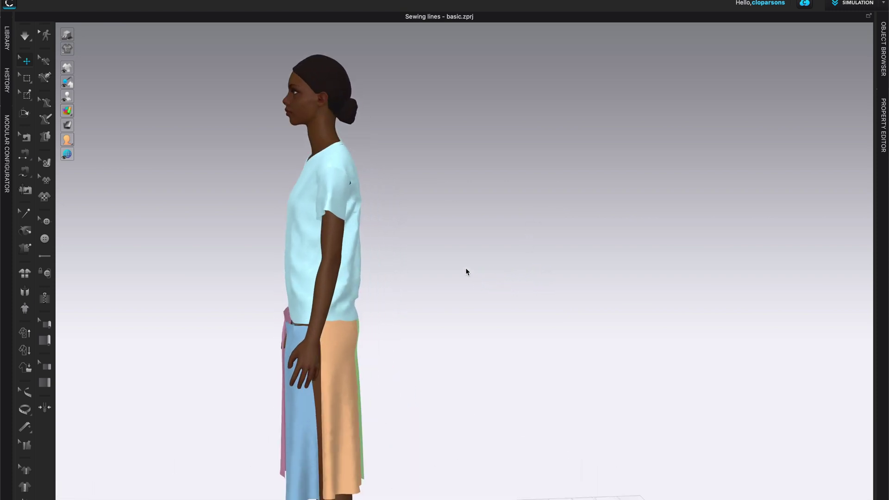
left_click_drag(288, 218, 280, 220)
mouse_move(372, 229)
left_mouse_down()
mouse_move(357, 229)
mouse_move(381, 213)
left_mouse_up()
left_click_drag(281, 220, 276, 210)
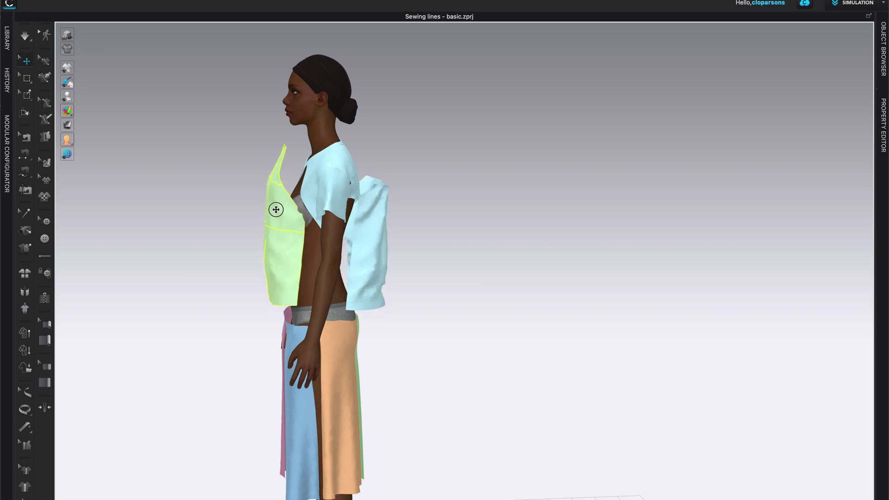
left_click_drag(375, 231, 377, 220)
Step: Raise the four skirt panels around the avatar toward the waist
left_click_drag(346, 343, 353, 321)
left_click(293, 343)
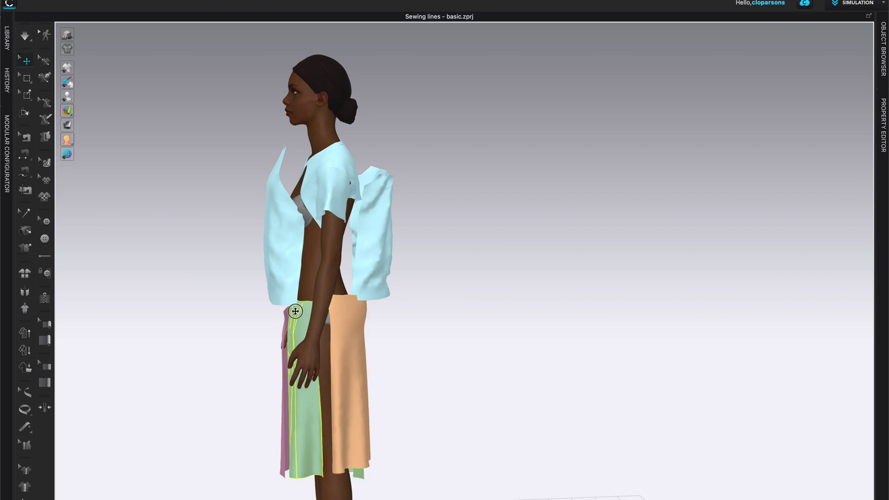
right_click_drag(236, 377, 352, 383)
left_click_drag(236, 387, 222, 348)
left_click(294, 423)
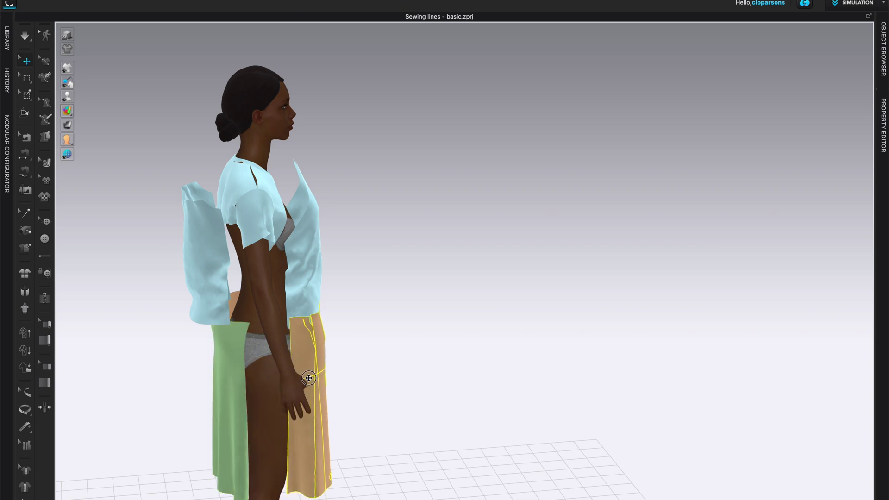
Step: Select the top's front body piece and simulate the garment to drape the sewn skirt on the avatar
right_click_drag(438, 403, 372, 302)
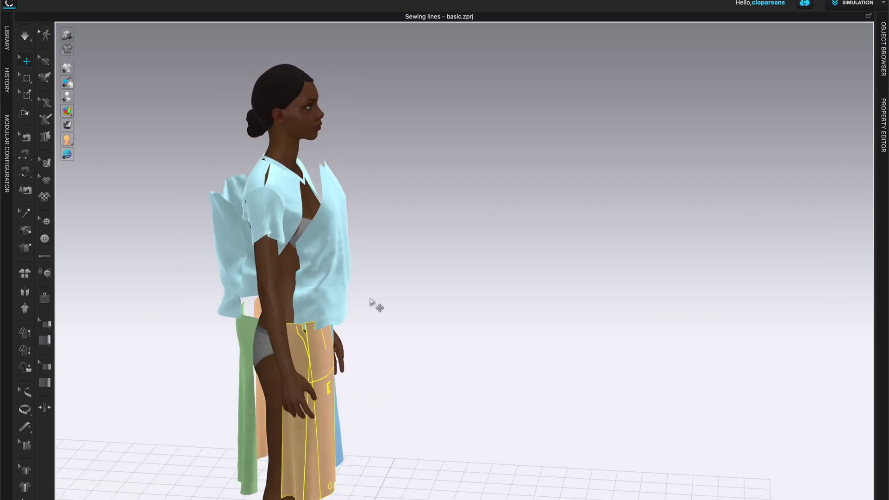
left_click(322, 262)
right_click_drag(467, 371, 408, 369)
scroll(540, 364, "down", 2)
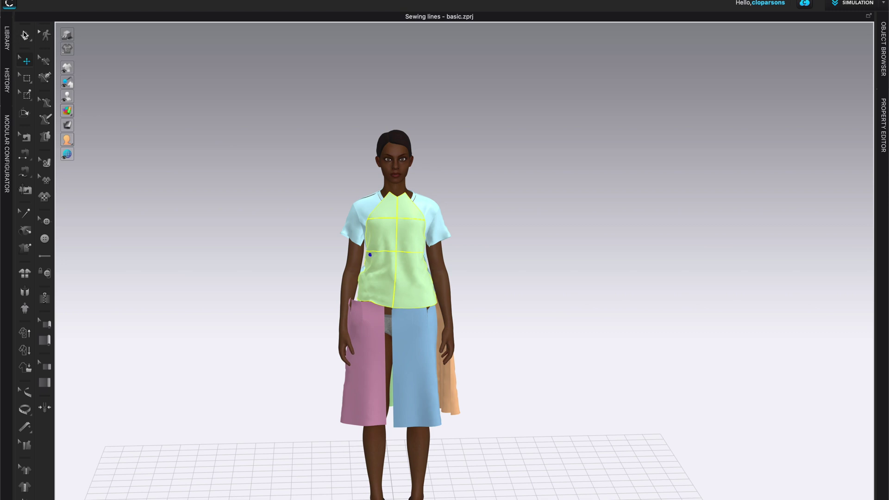
left_click(26, 37)
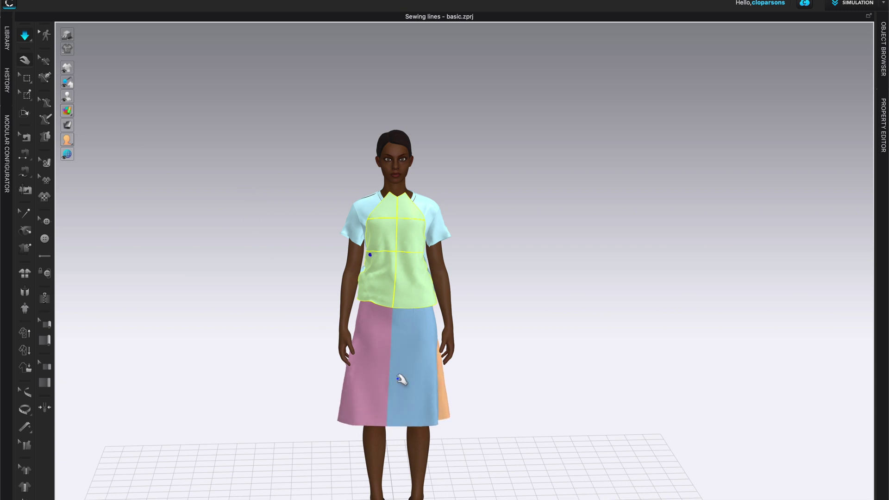
right_click_drag(500, 407, 524, 448)
scroll(550, 384, "up", 2)
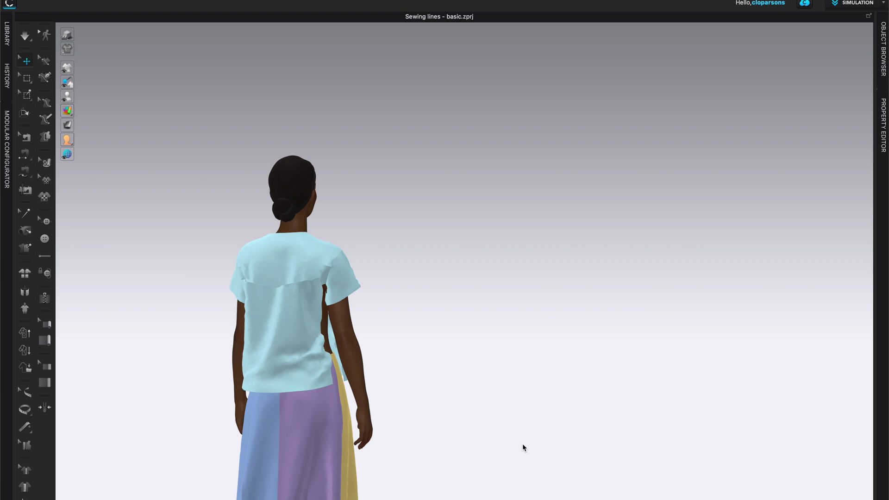
Step: Show the 2D pattern window beside the front view and unfreeze all of the top's pattern pieces
key("2")
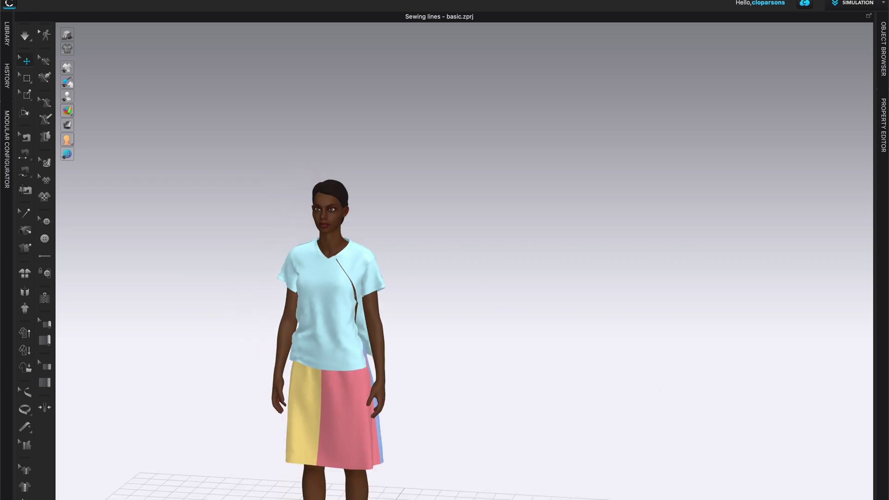
key("Tab")
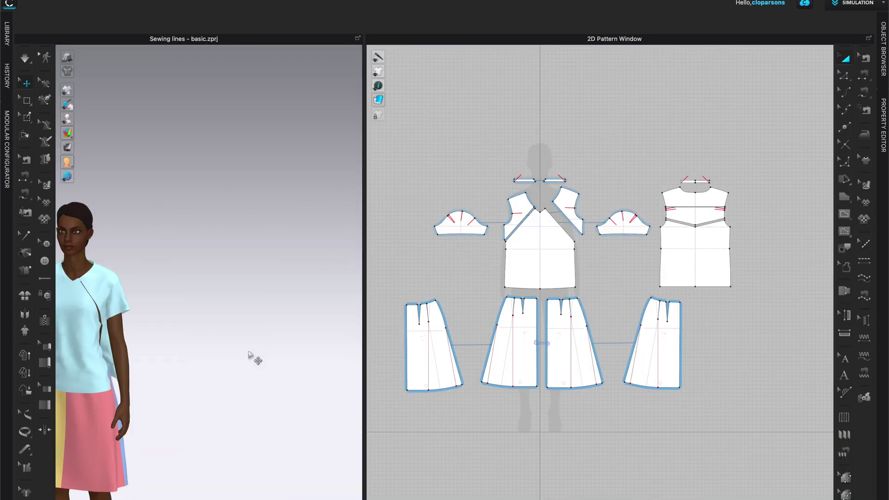
left_click(250, 356)
key("2")
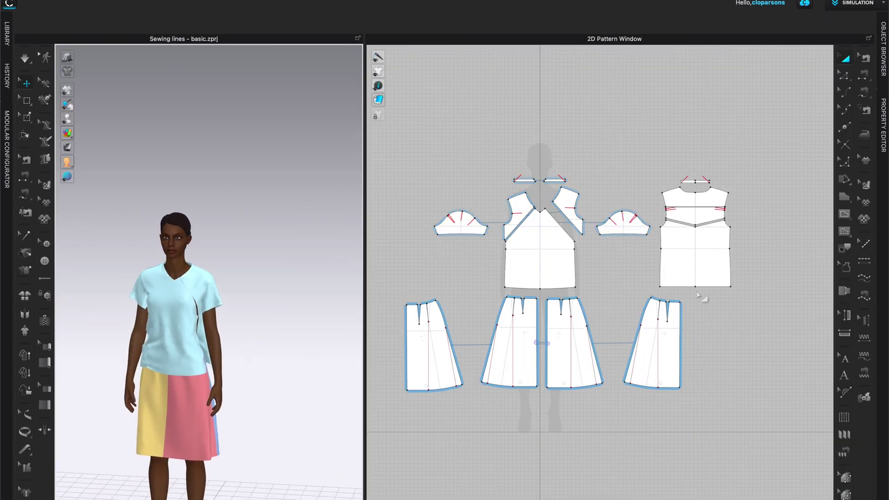
left_click_drag(624, 269, 781, 291)
right_click(184, 343)
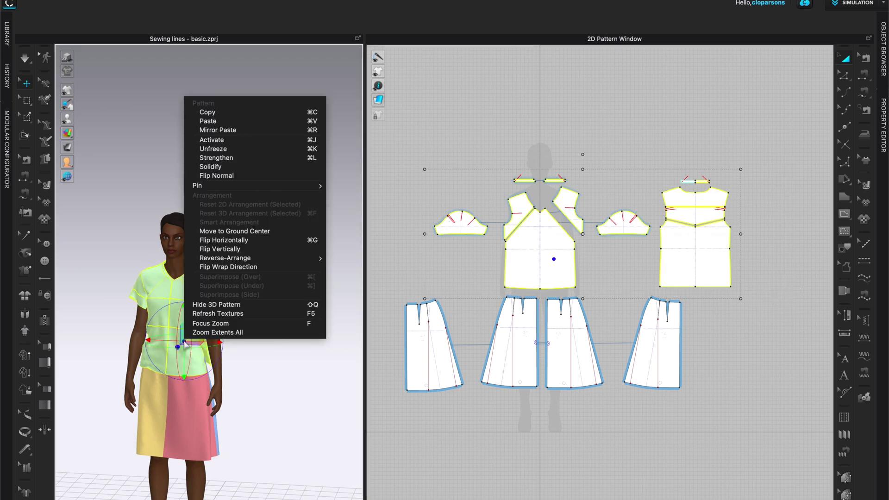
left_click(234, 157)
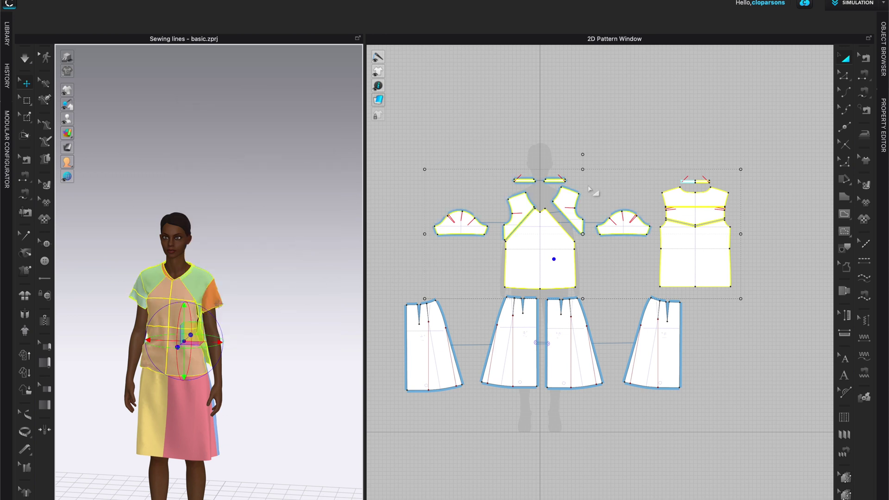
left_click(500, 139)
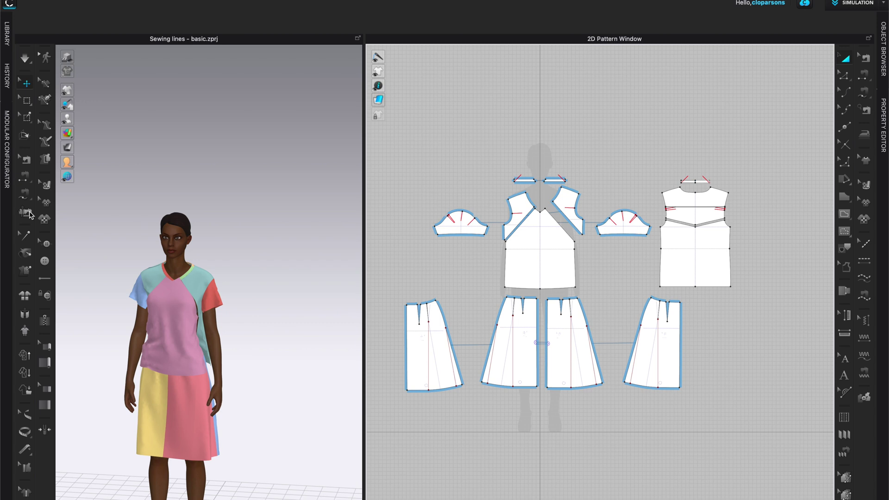
Step: Run Auto Sewing on the garment and display the sewing lines with Edit Sewing
left_click(27, 214)
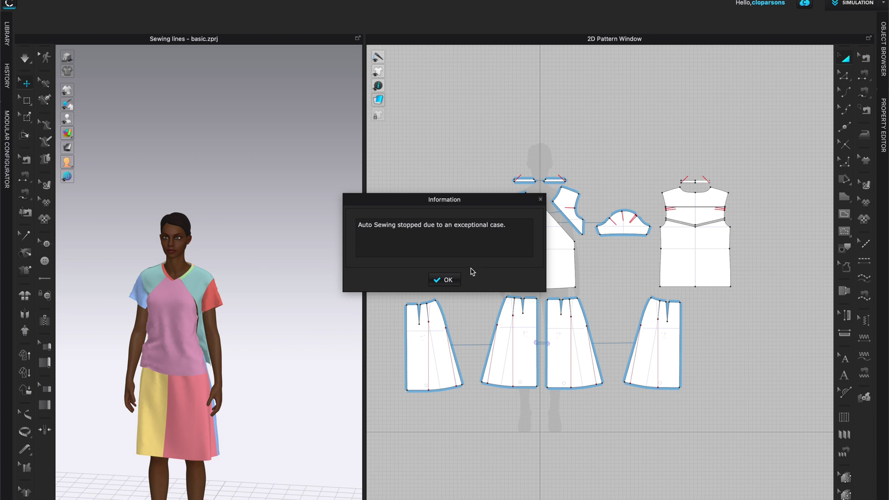
left_click(448, 280)
key("b")
scroll(681, 252, "up", 2)
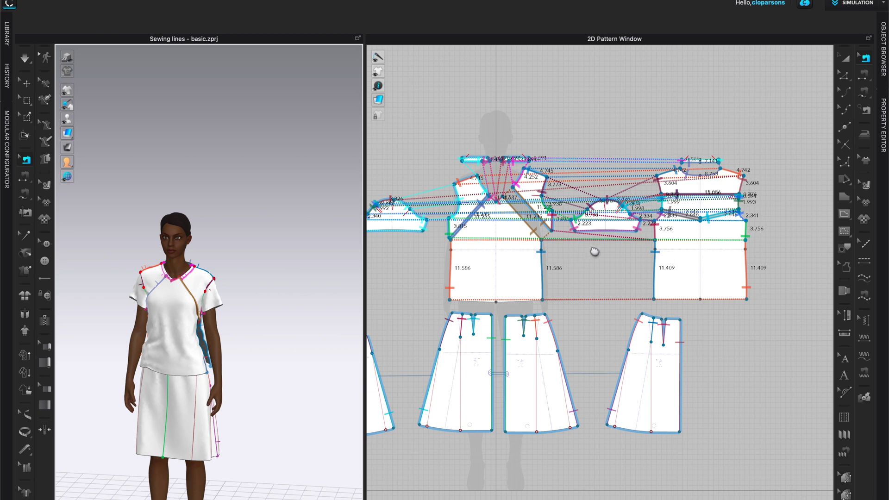
Step: Turn on the connecting sewing threads in the 3D garment display and check them along the top's side and back seams
right_click_drag(586, 252, 626, 248)
scroll(310, 323, "up", 3)
right_click_drag(318, 322, 185, 321)
scroll(261, 370, "up", 5)
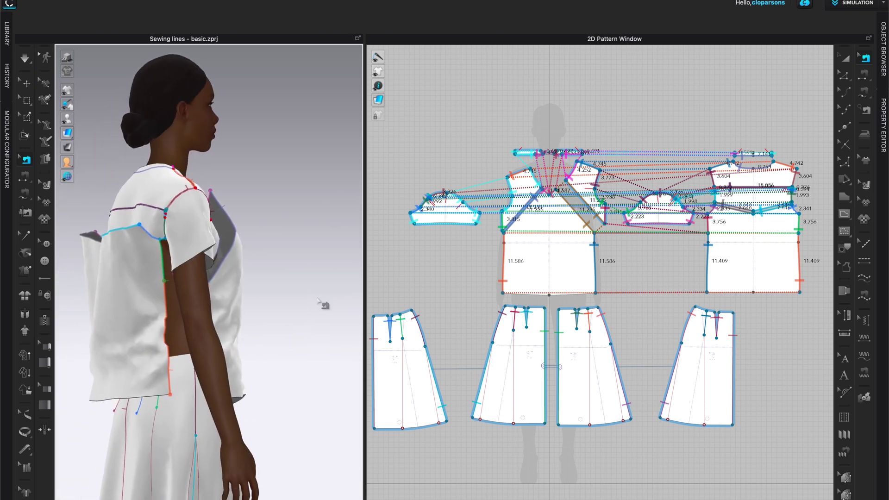
right_click_drag(317, 296, 283, 332)
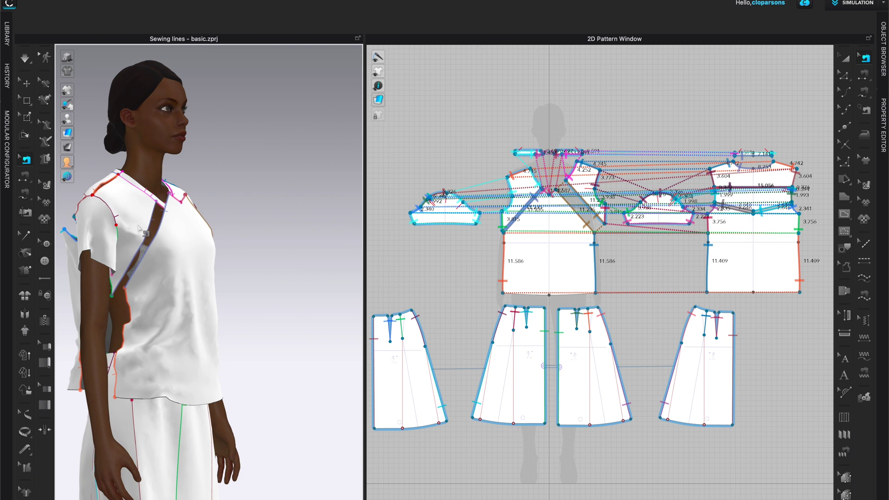
mouse_move(68, 89)
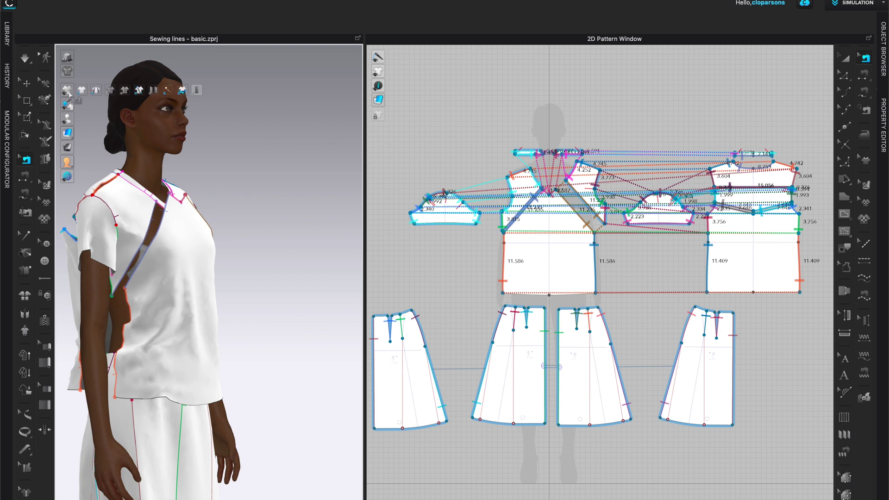
left_click(153, 90)
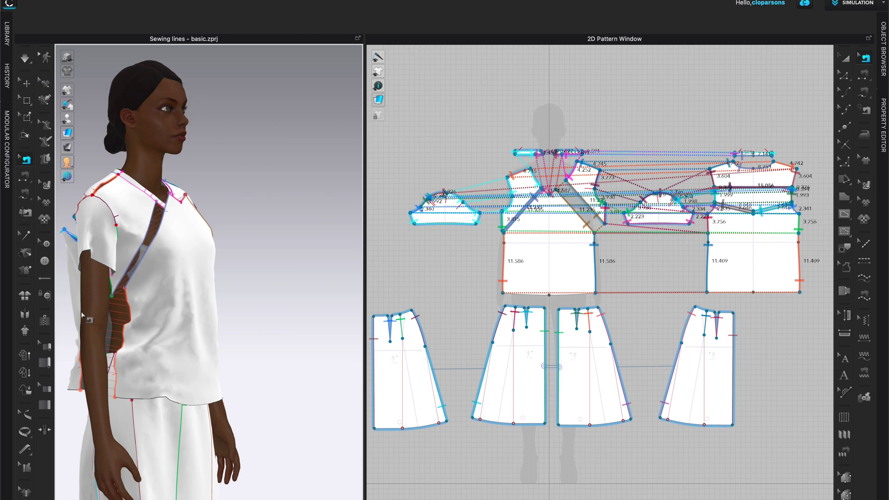
scroll(258, 267, "up", 6)
right_click_drag(259, 265, 278, 271)
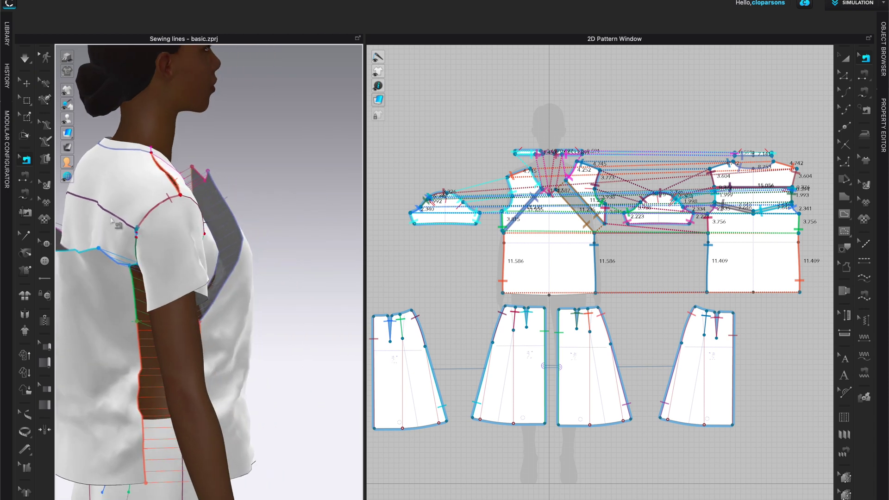
Step: Reposition the top's shoulder pieces around the avatar and return to the front view
left_click(27, 83)
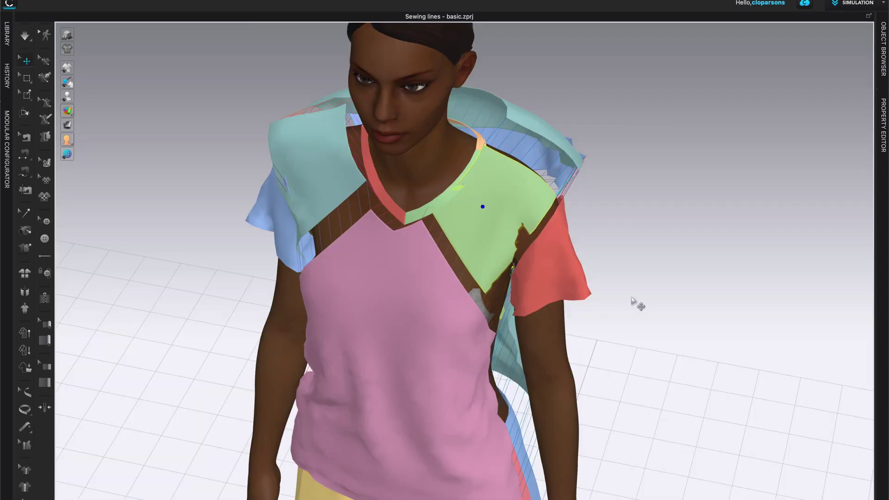
right_click_drag(635, 304, 411, 287)
key("2")
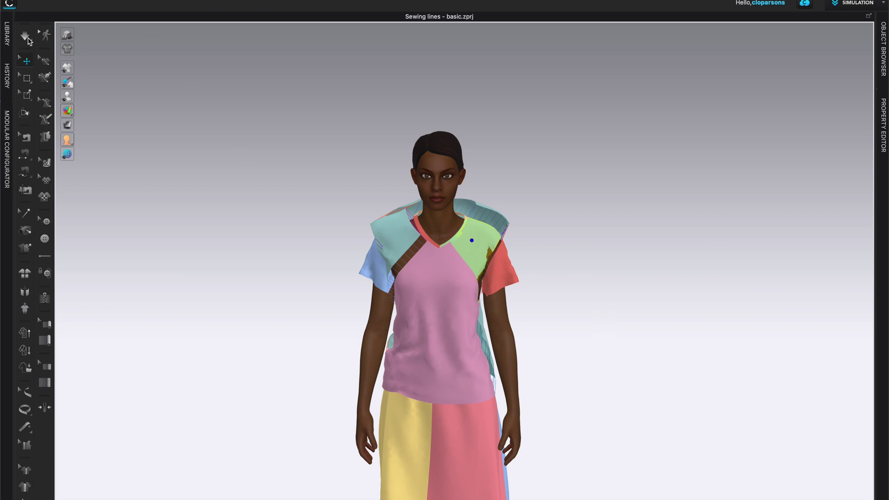
Step: Run the simulation on the top and pull the sleeve fabric near the underarm to settle it on the avatar
left_click(26, 38)
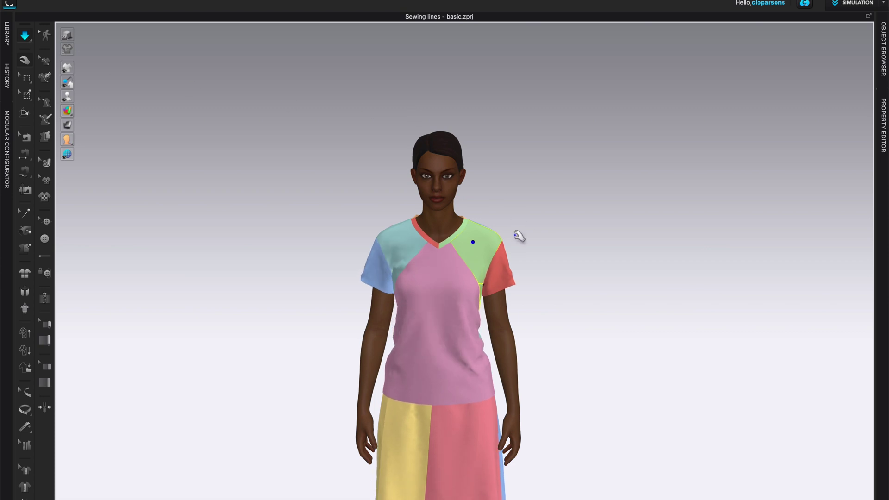
right_click_drag(514, 264, 691, 355)
scroll(649, 353, "up", 3)
key("space")
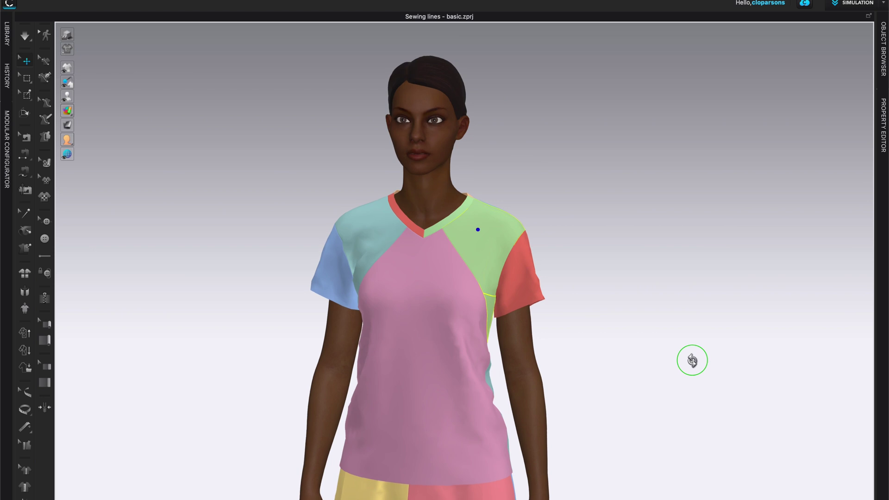
key("space")
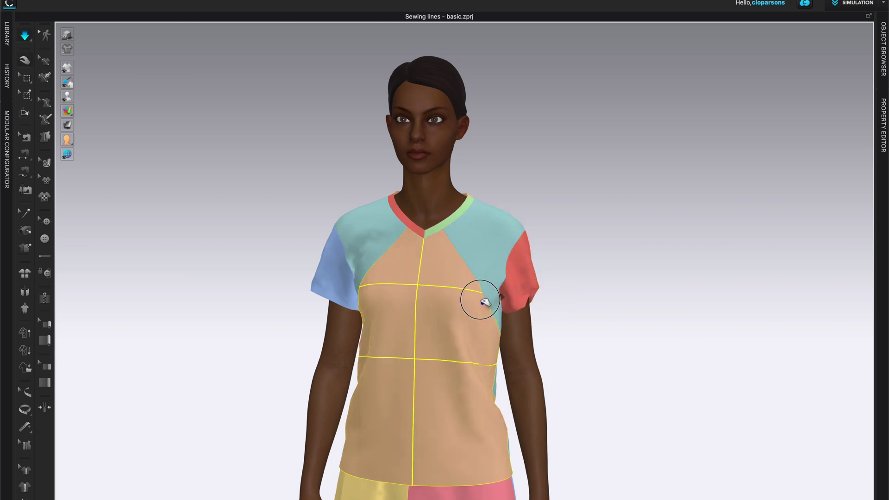
left_click_drag(341, 284, 317, 293)
key("space")
Step: Inspect the draped top's seam lines from the back and the front with the 2D pattern window shown alongside
right_click_drag(558, 365, 673, 362)
scroll(477, 342, "up", 2)
right_click_drag(477, 342, 565, 341)
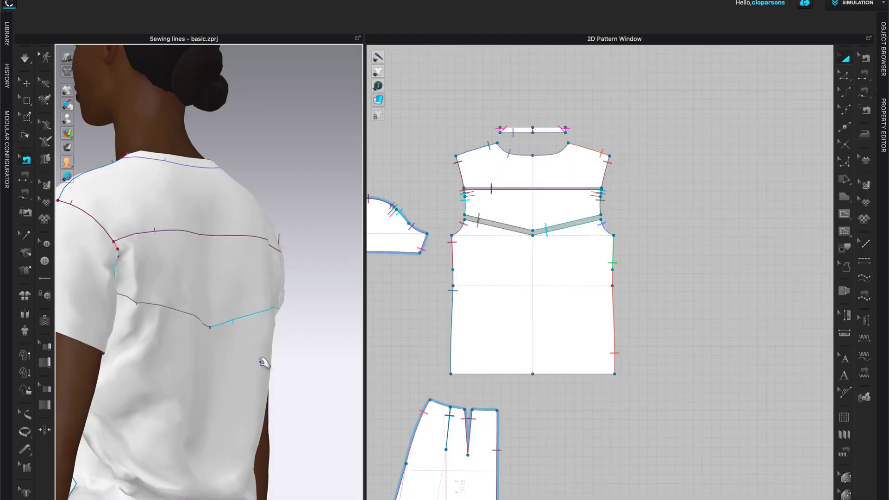
right_click_drag(268, 361, 302, 377)
key("2")
scroll(208, 353, "down", 3)
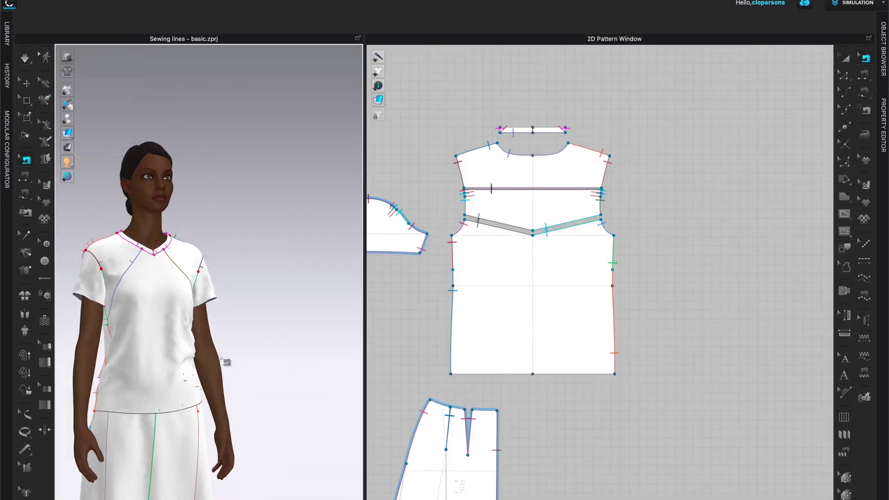
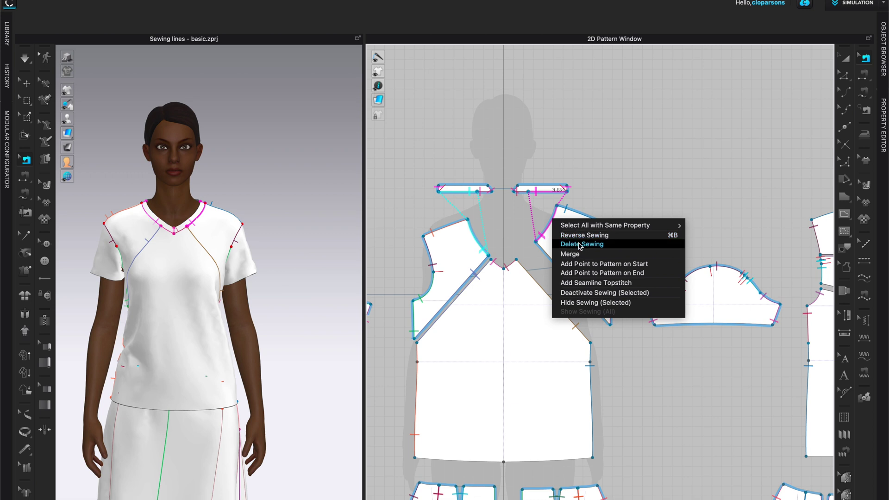
Step: Delete the sewing that joins the neckband pieces to both sides of the front panel's V neckline
right_click(512, 268)
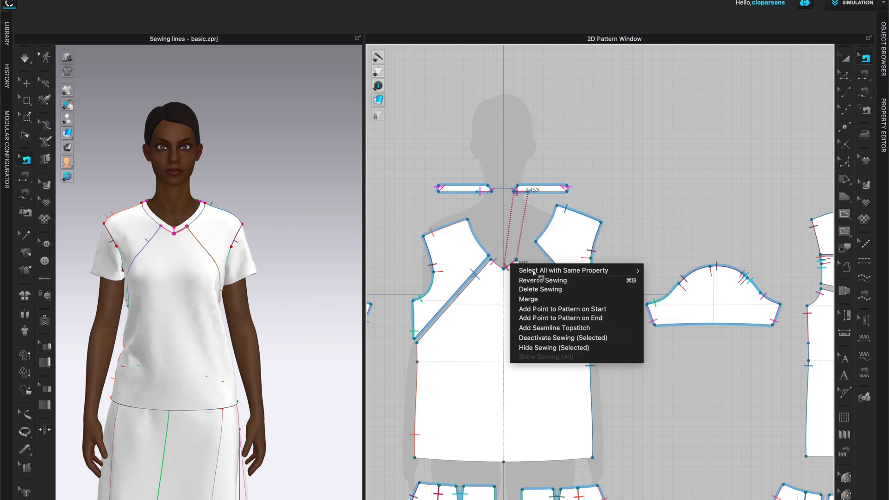
left_click(539, 290)
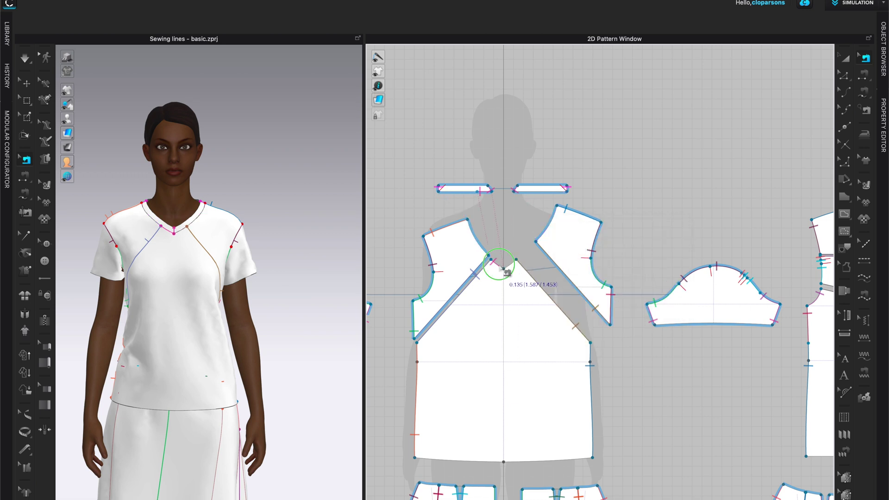
right_click(497, 267)
left_click(526, 290)
Step: Delete the sewing between the sleeve cap and the back piece's armhole segments
left_click(595, 275)
scroll(579, 237, "right", 5)
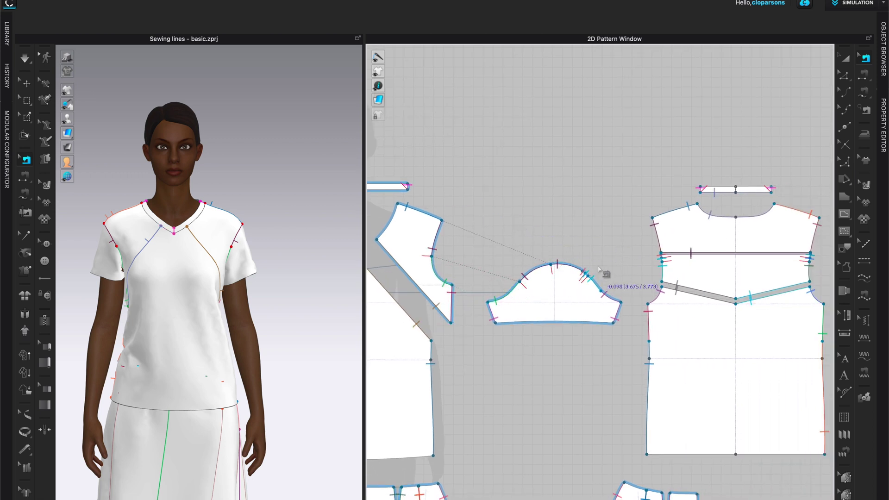
left_click(554, 276)
left_click(653, 248)
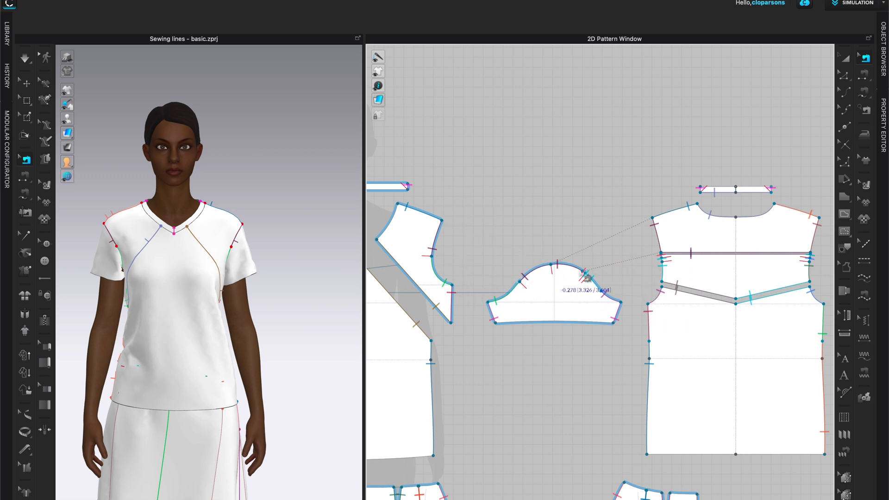
right_click(577, 266)
left_click(604, 309)
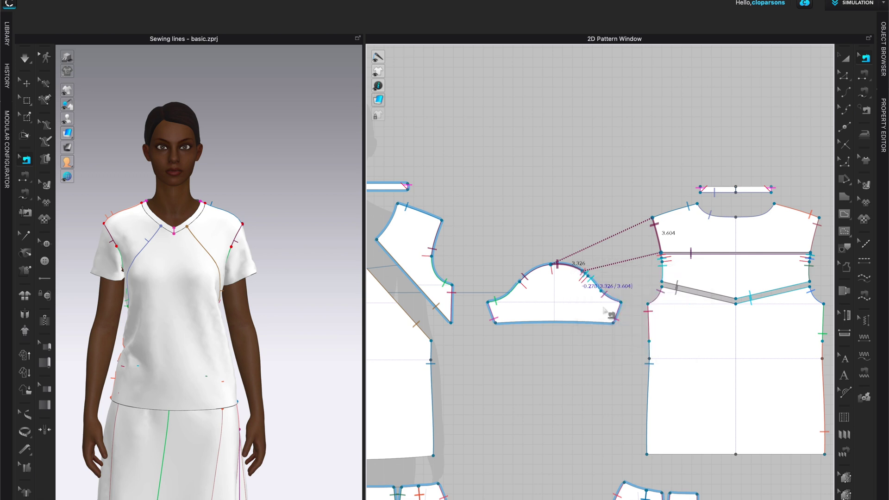
right_click(595, 284)
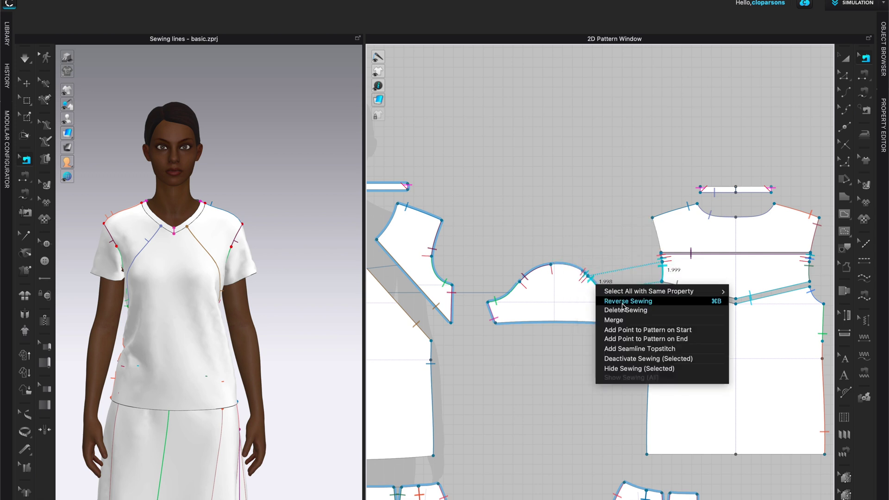
left_click(625, 310)
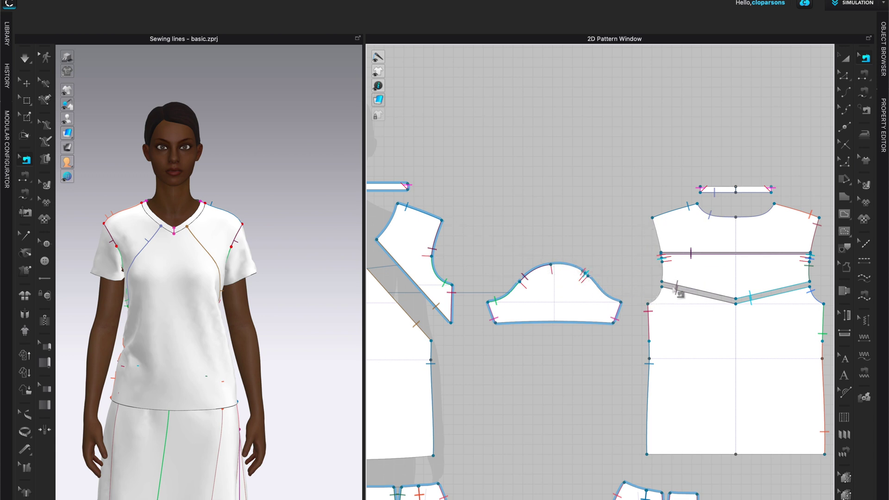
Step: With M:N Free Sewing, set the sleeve cap curve from the shoulder point to the back underarm corner as the M side
left_click(865, 94)
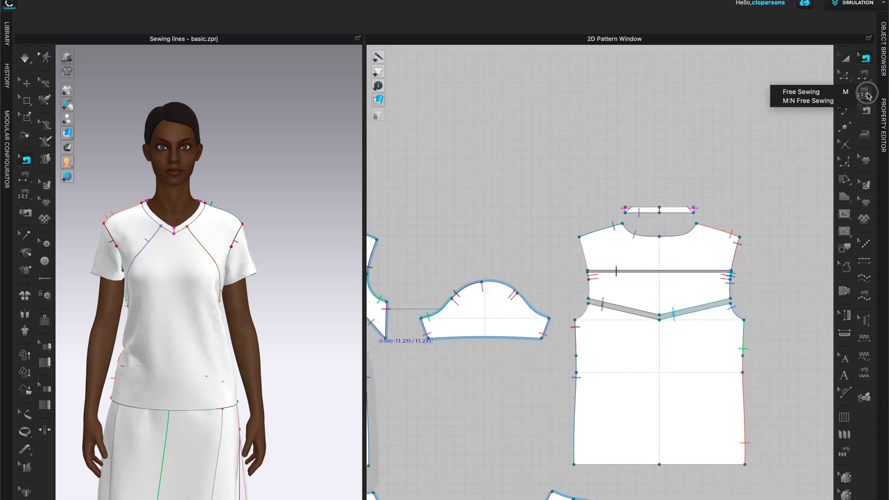
left_click_drag(868, 96, 835, 94)
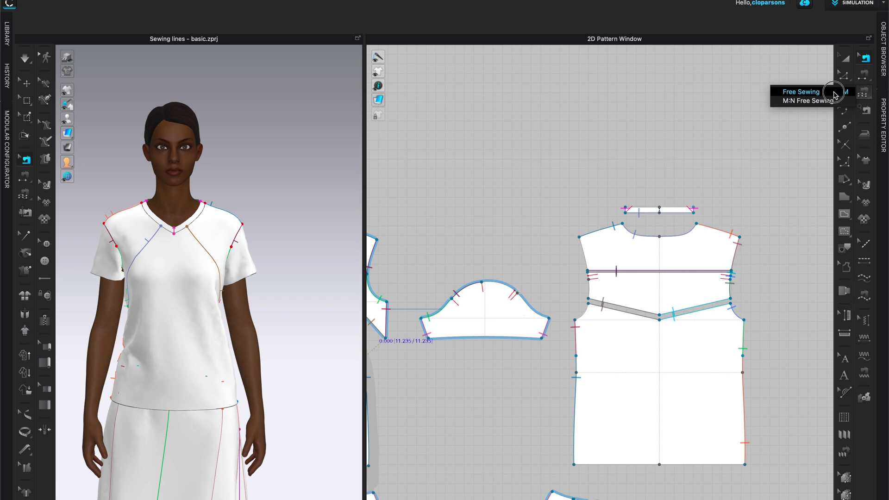
mouse_move(833, 94)
left_mouse_down()
mouse_move(815, 108)
mouse_move(820, 95)
left_mouse_up()
left_click_drag(820, 95, 820, 107)
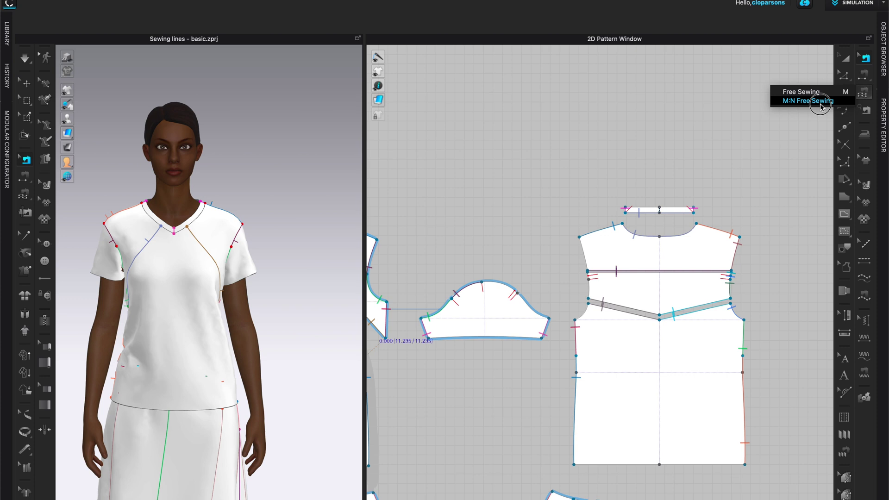
left_click(820, 105)
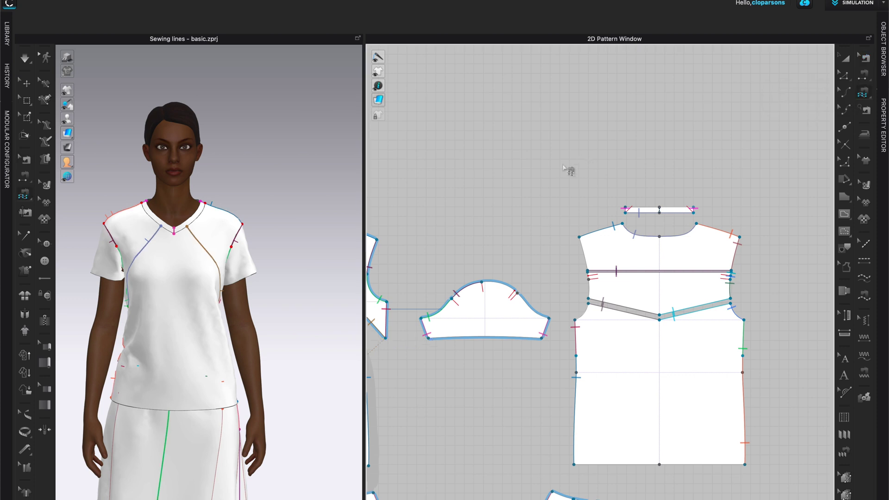
scroll(565, 167, "up", 3)
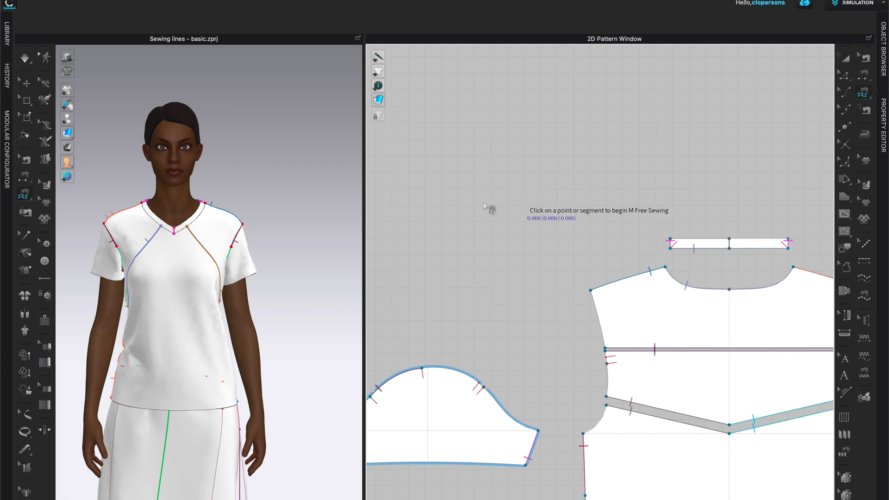
scroll(481, 203, "down", 1)
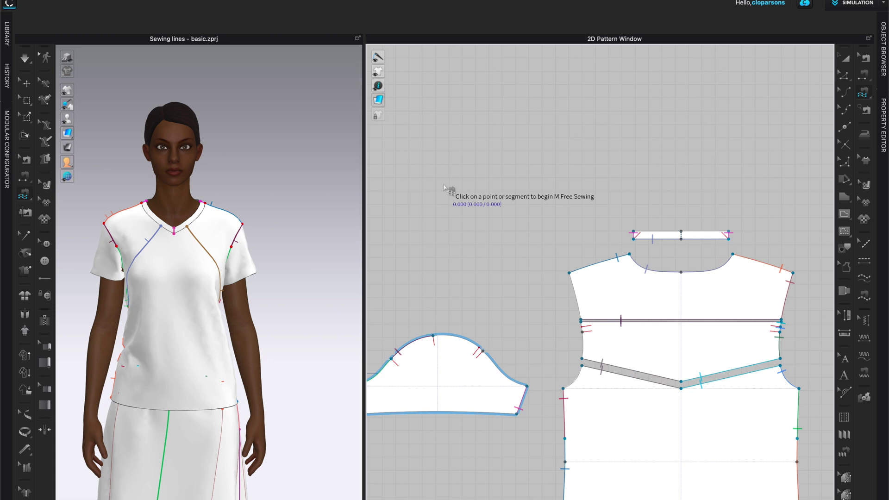
scroll(445, 187, "up", 2)
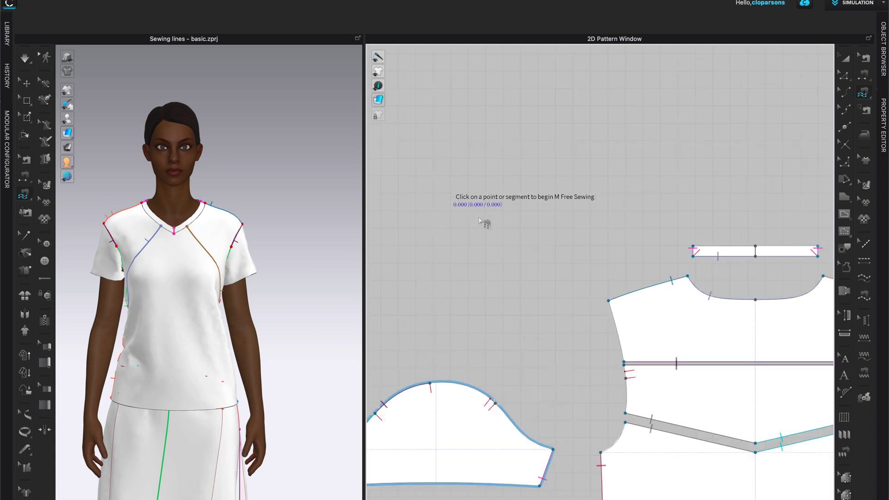
middle_click_drag(484, 202, 492, 153)
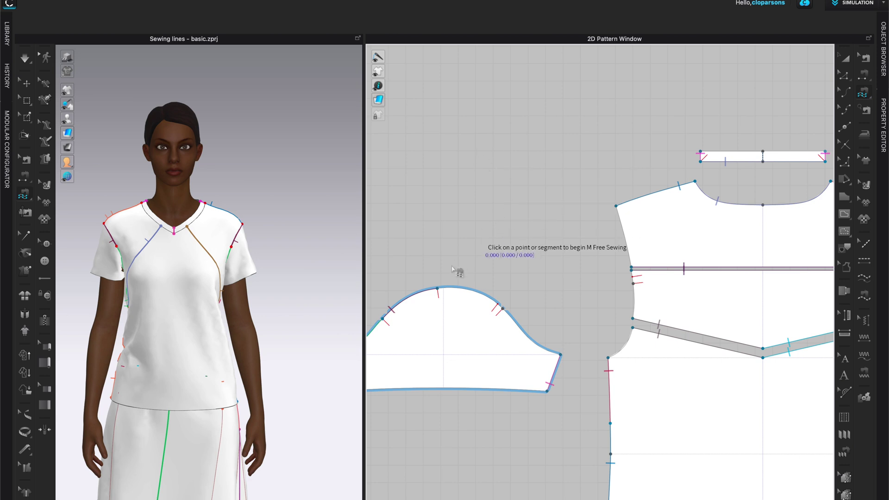
left_click(437, 289)
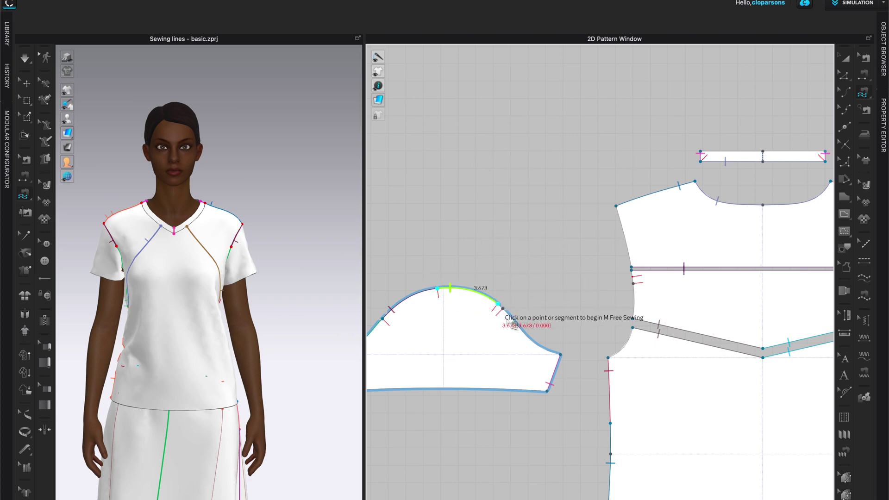
left_click(562, 355)
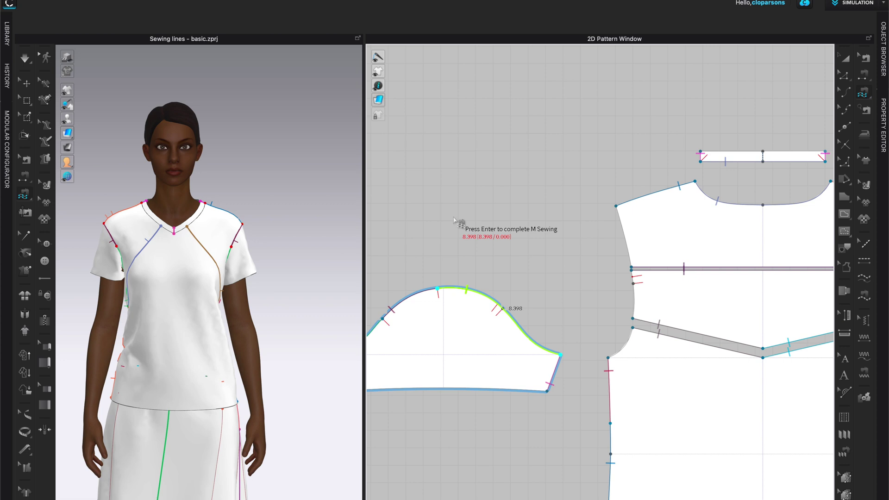
key("Return")
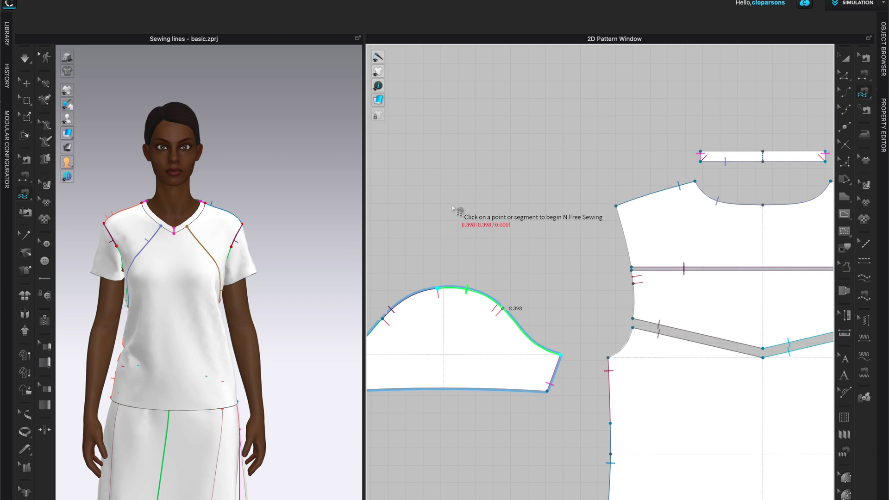
Step: Set the back's three armhole segments, from shoulder to underarm, as the N side and complete the M:N sewing
left_click(616, 206)
left_click(632, 269)
left_click(635, 308)
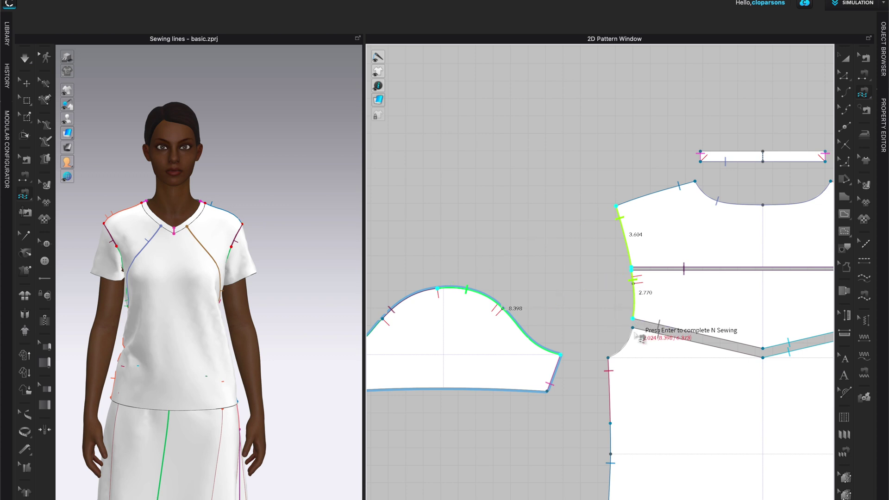
left_click(633, 329)
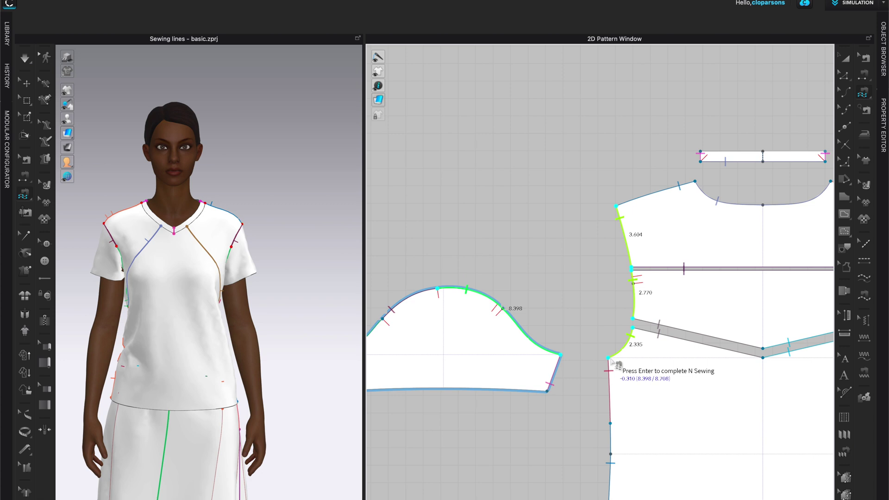
left_click(609, 358)
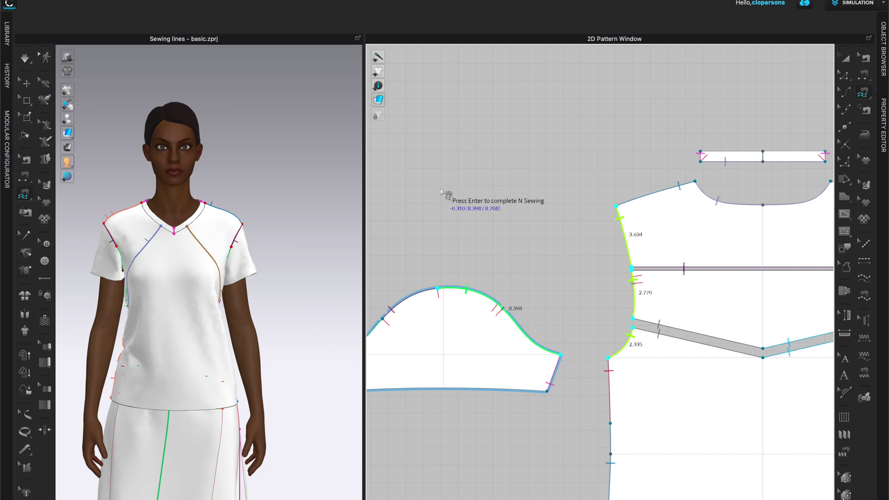
key("Return")
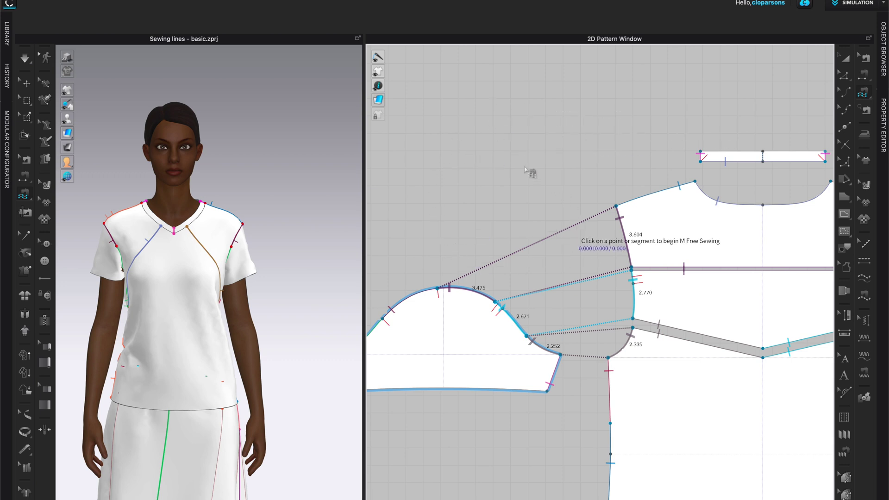
Step: With Edit Sewing, delete the side seam sewing between the front and back panels along with the sleeve-to-back armhole sewing
scroll(508, 148, "down", 10)
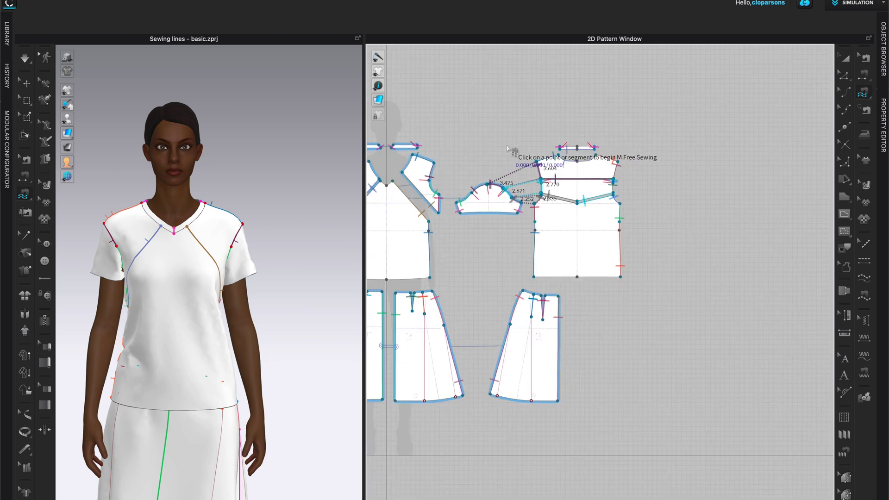
middle_click_drag(473, 144, 596, 176)
scroll(487, 170, "up", 3)
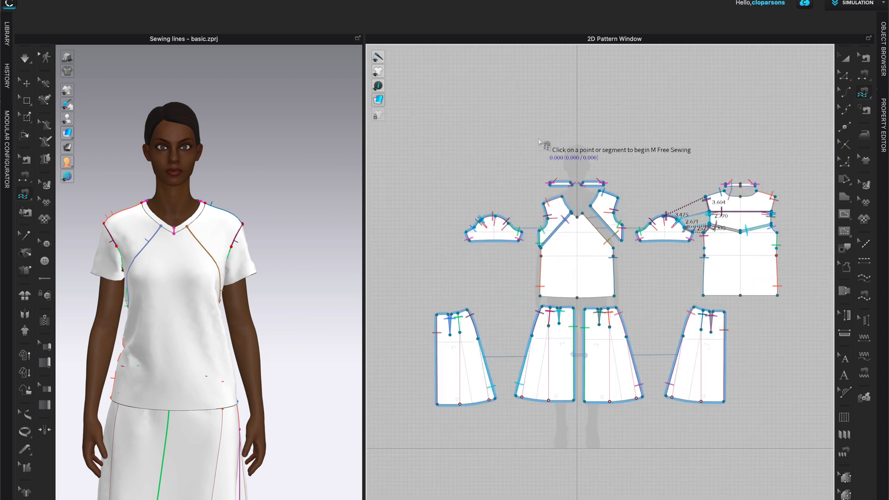
scroll(620, 134, "up", 2)
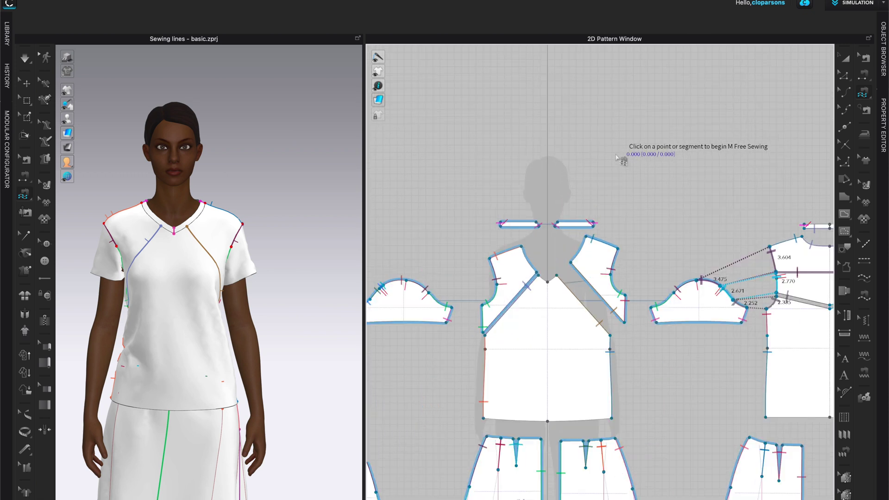
middle_click_drag(583, 151, 508, 95)
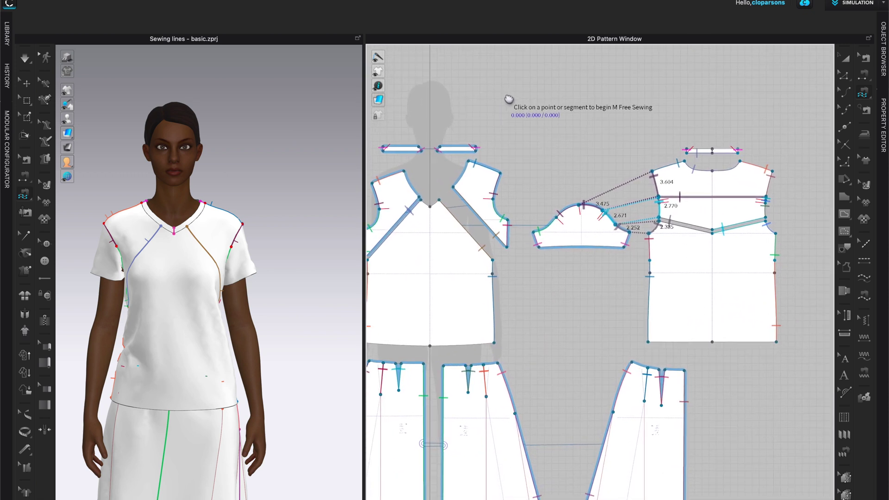
scroll(586, 447, "up", 1)
key("b")
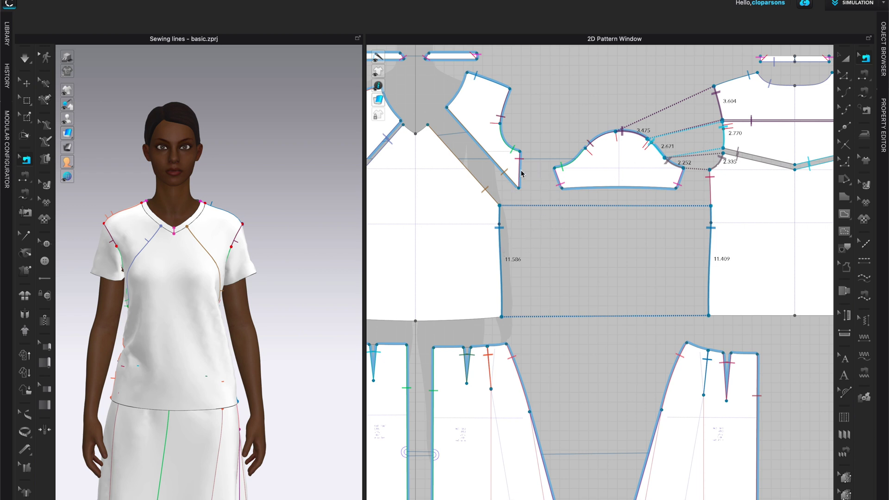
right_click(501, 254)
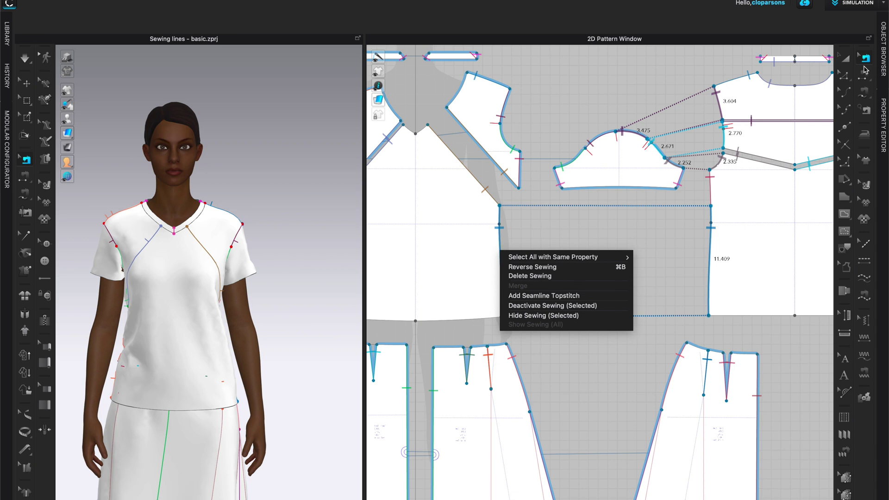
left_click(530, 277)
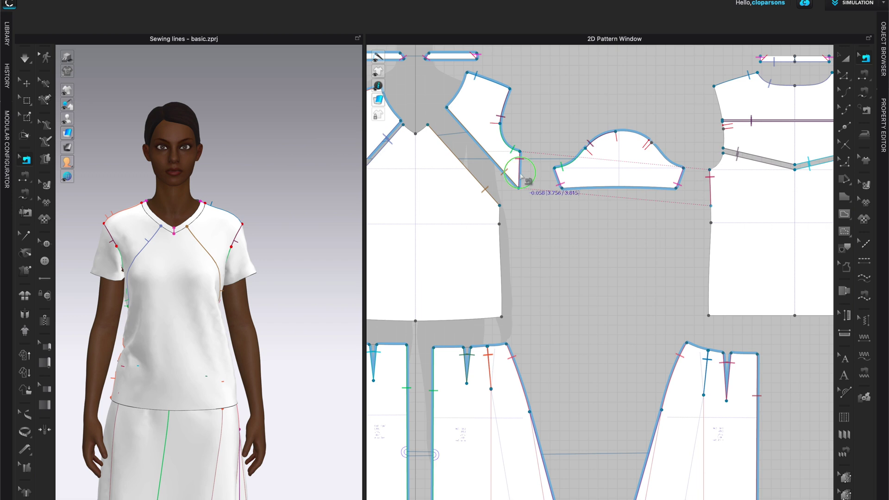
Step: Delete the sewing between the front shoulder panel's short side edge and the back piece's side seam
right_click(522, 177)
left_click(538, 200)
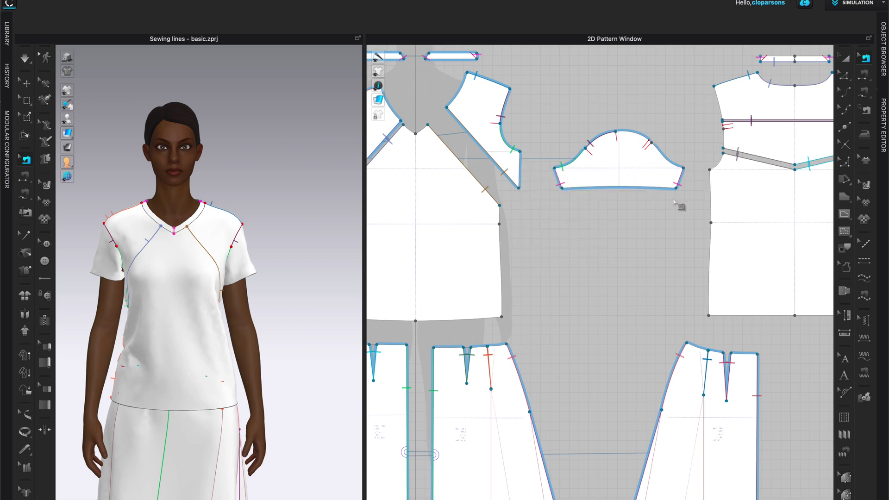
Step: Try Free Sewing the front body's side edge from the hem up to an equal length of the back's side seam, and remove it
left_click(861, 95)
scroll(558, 275, "up", 2)
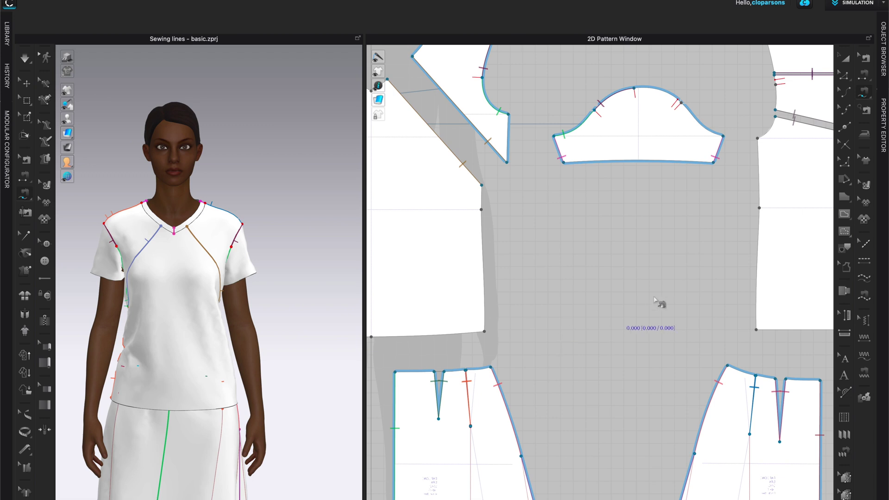
left_click(485, 331)
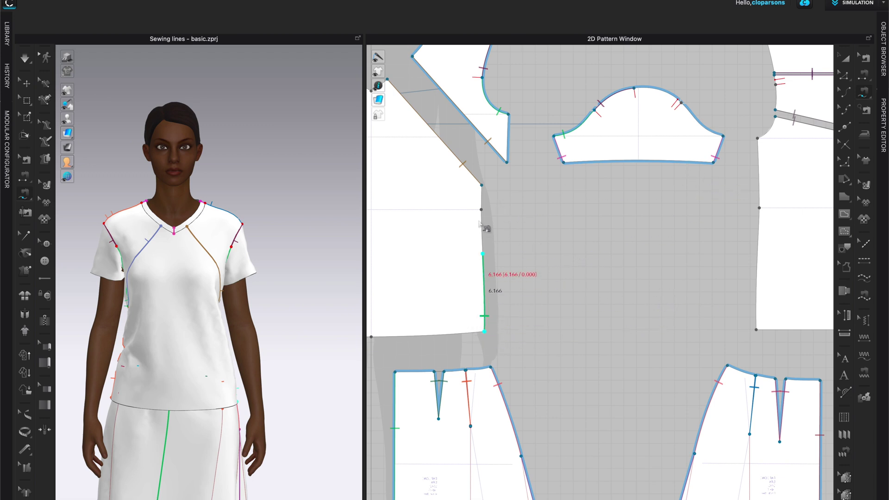
left_click(482, 186)
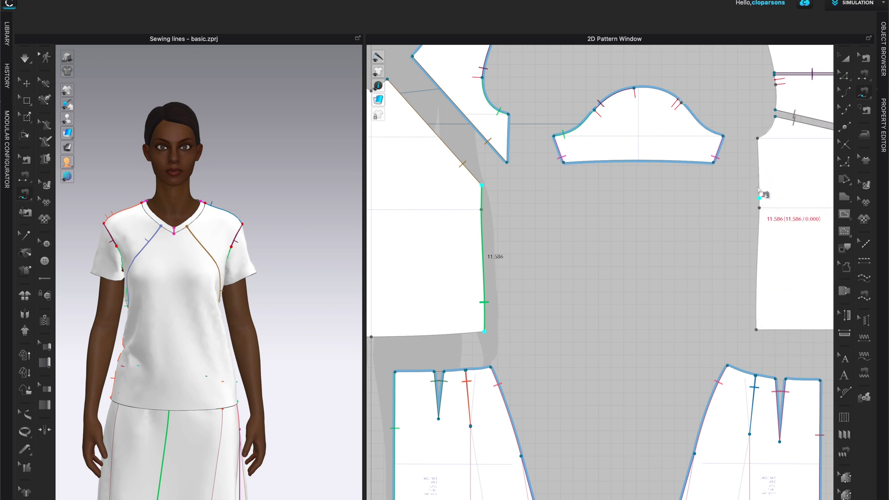
left_click(757, 329)
left_click(760, 185)
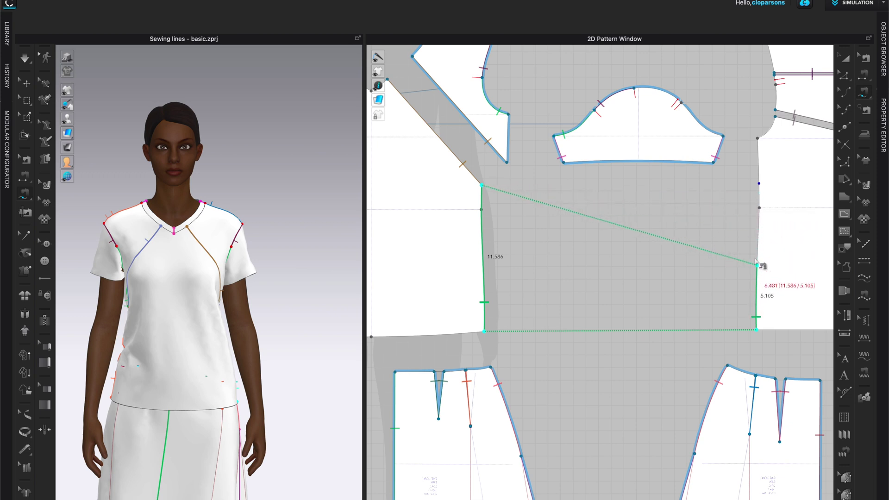
left_click(764, 192)
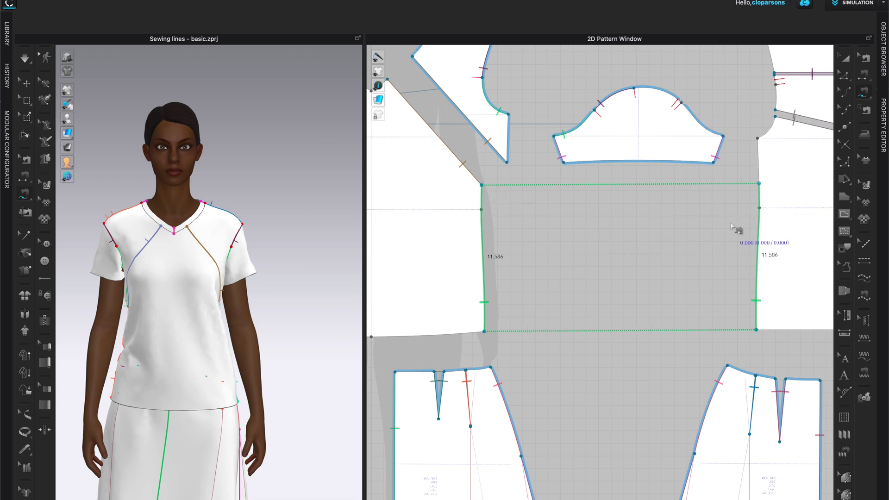
key("Escape")
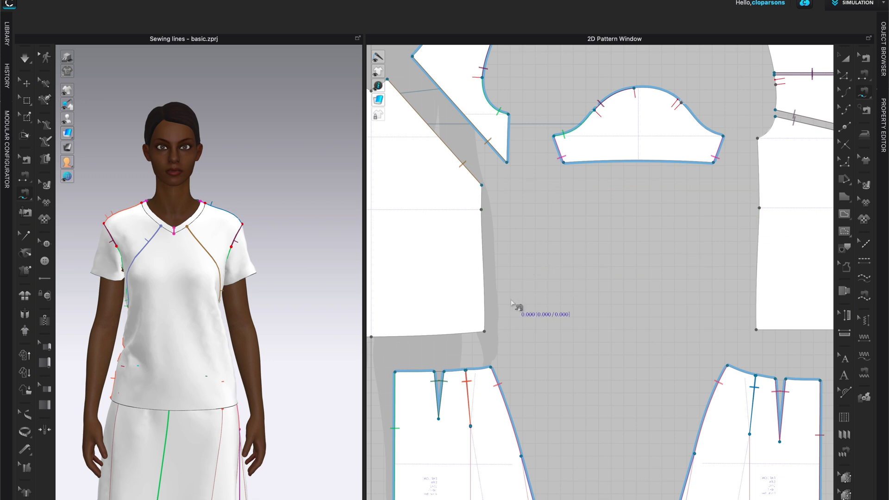
Step: Try Free Sewing the front body's side edge to the back's entire side seam from hem to underarm, and remove it
left_click(484, 332)
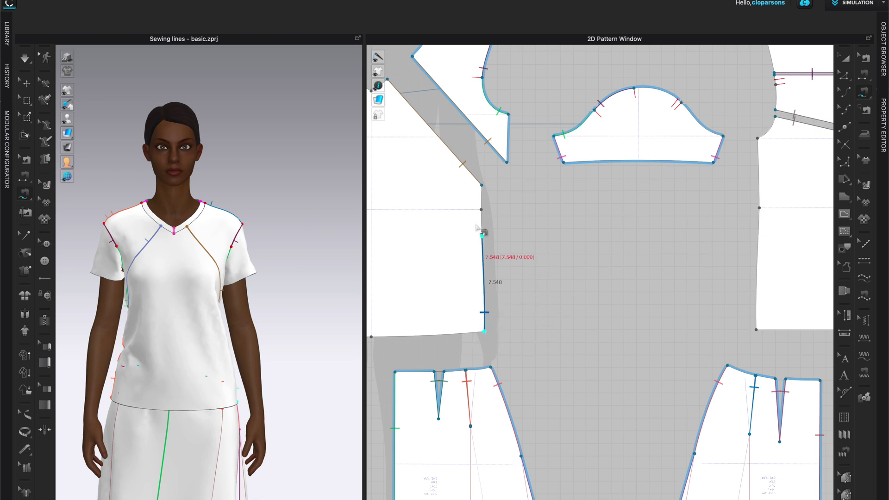
left_click(482, 185)
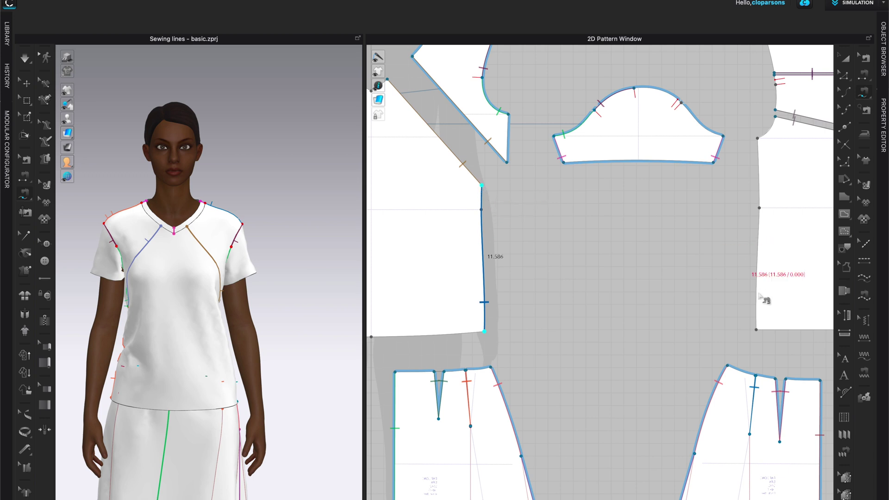
left_click(756, 330)
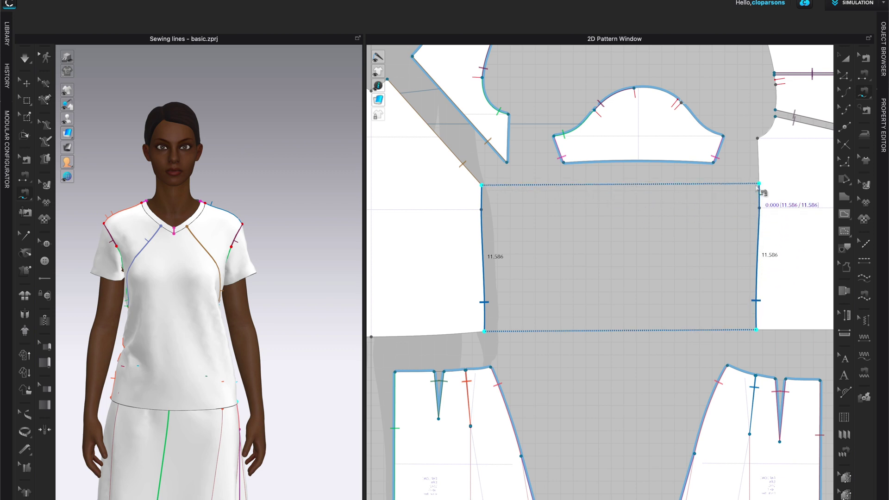
left_click(758, 139)
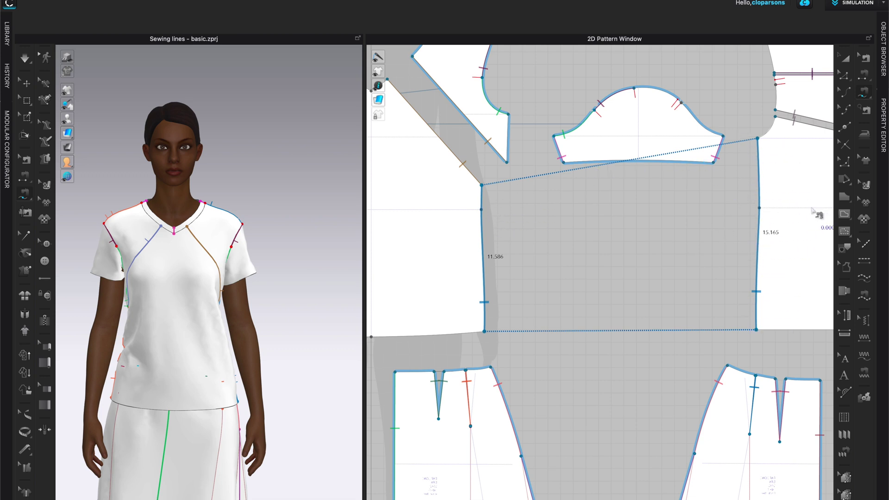
key("Escape")
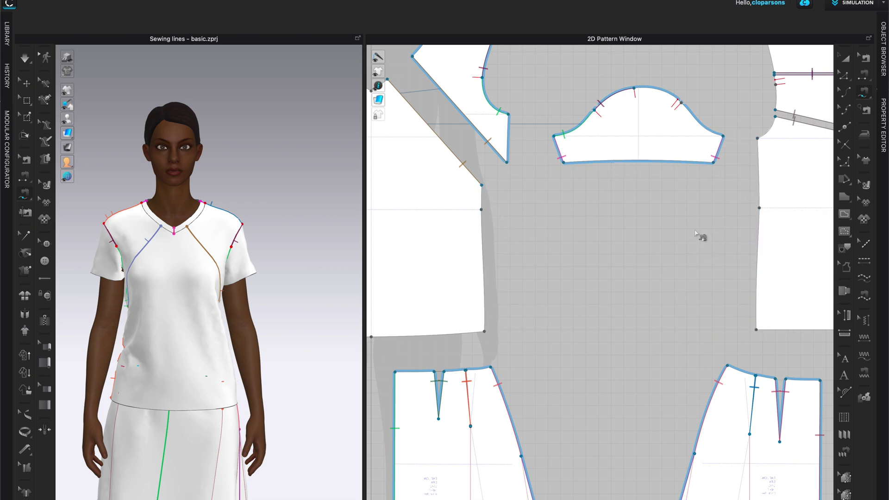
Step: Try Free Sewing the front body's side edge to a shorter 7.461 length of the back's side seam, and remove it
left_click(482, 194)
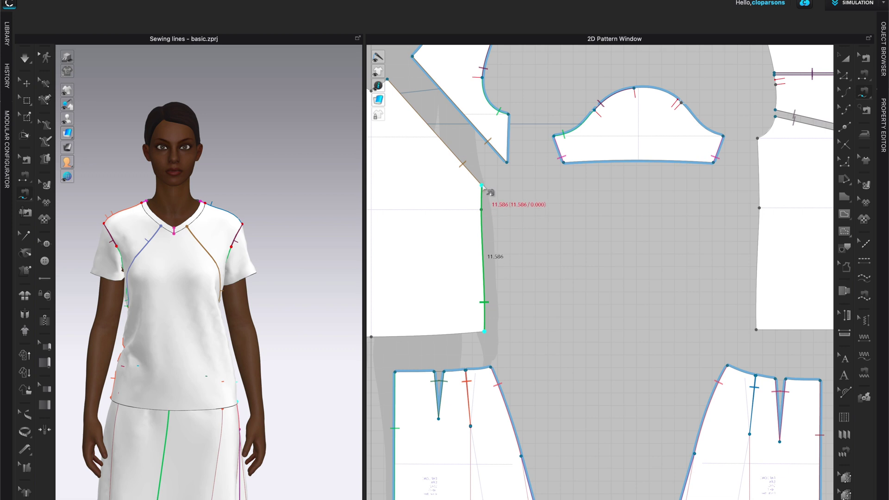
left_click(757, 330)
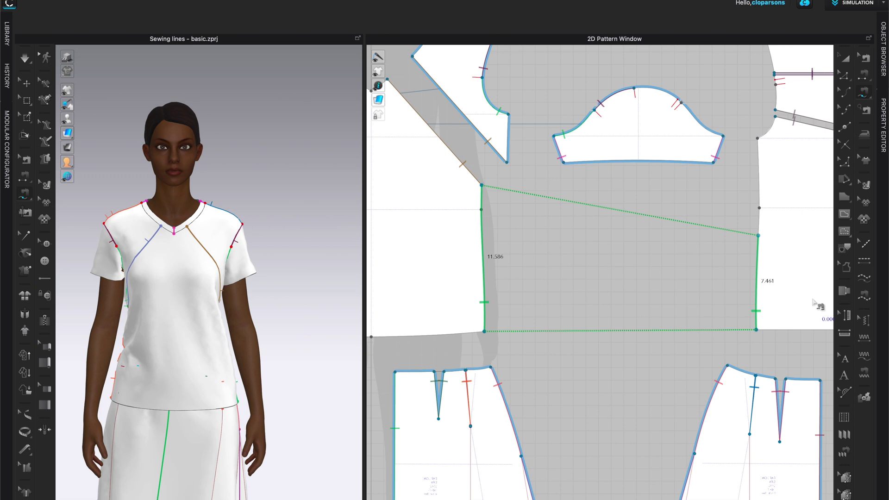
key("Escape")
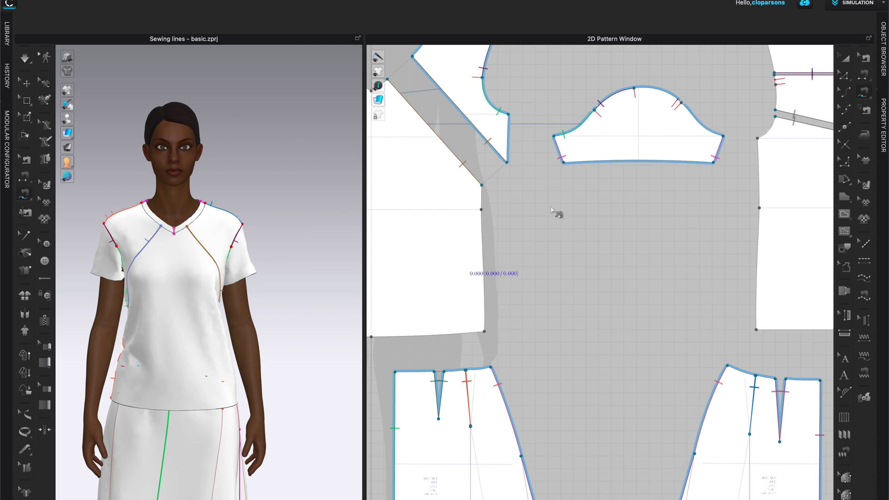
Step: With M:N Free Sewing, sew the back's full side seam to the front body's side edge plus the shoulder panel's short side edge
left_click_drag(868, 97, 806, 101)
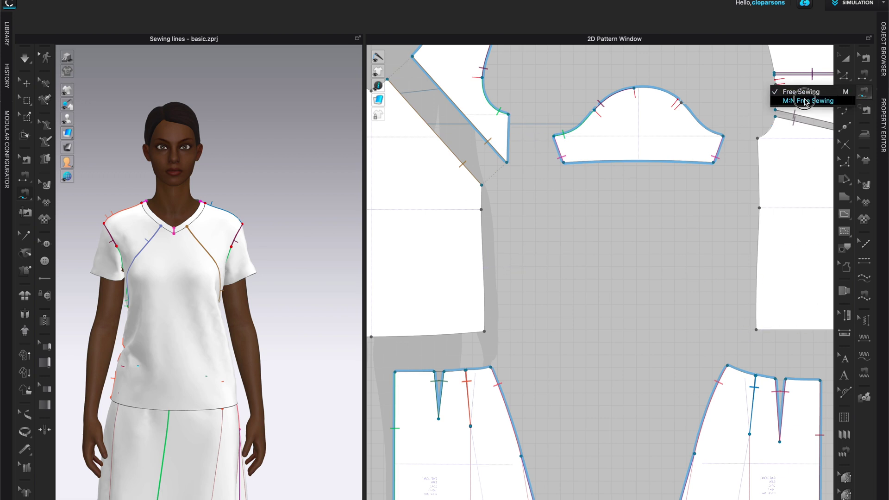
left_click_drag(806, 101, 805, 101)
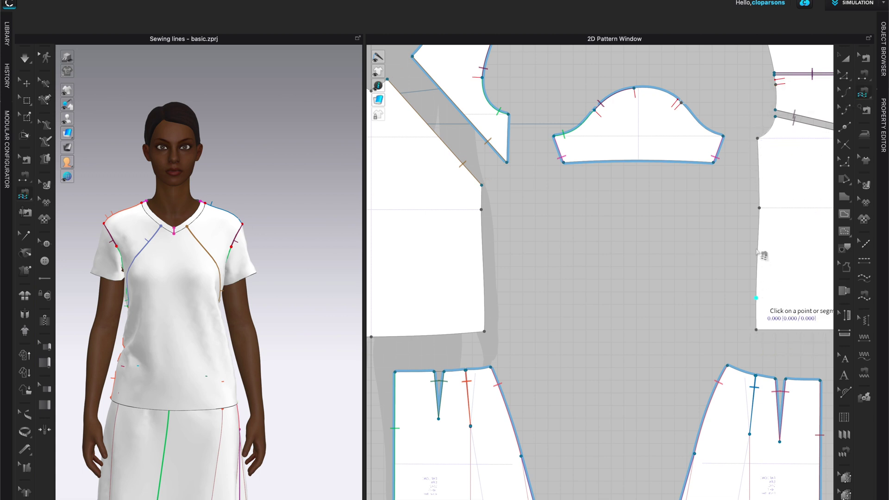
left_click(756, 329)
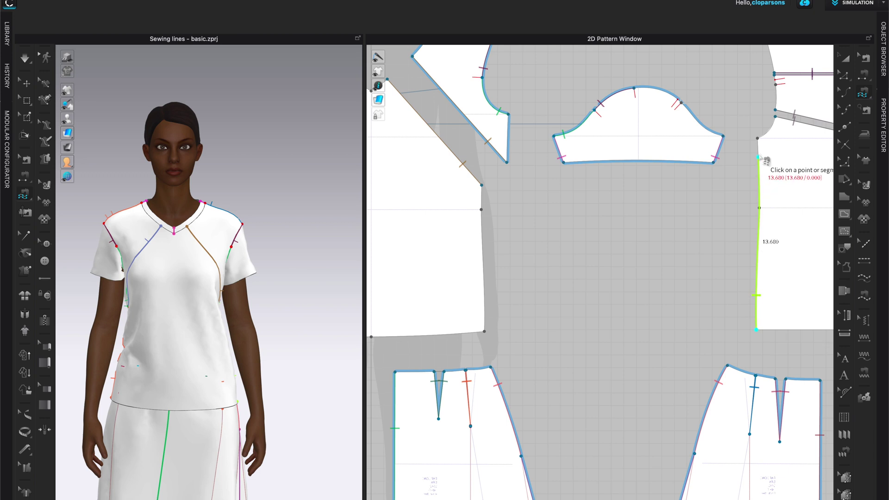
left_click(758, 138)
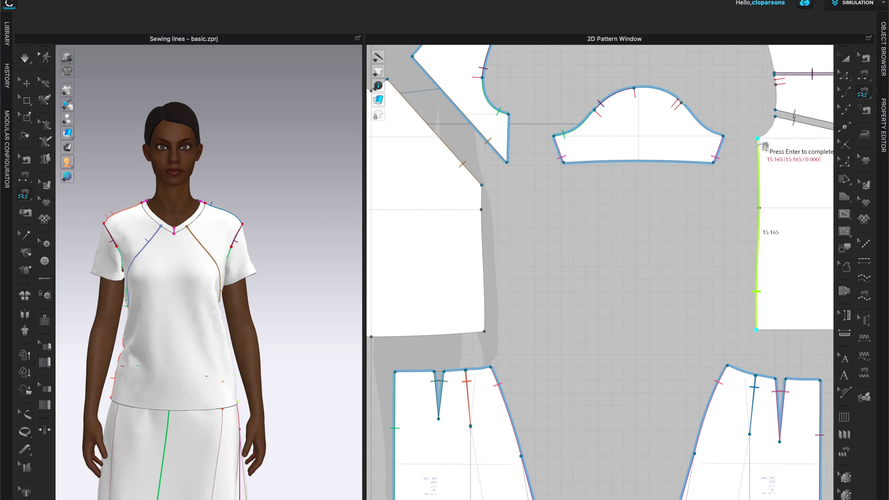
left_click(485, 331)
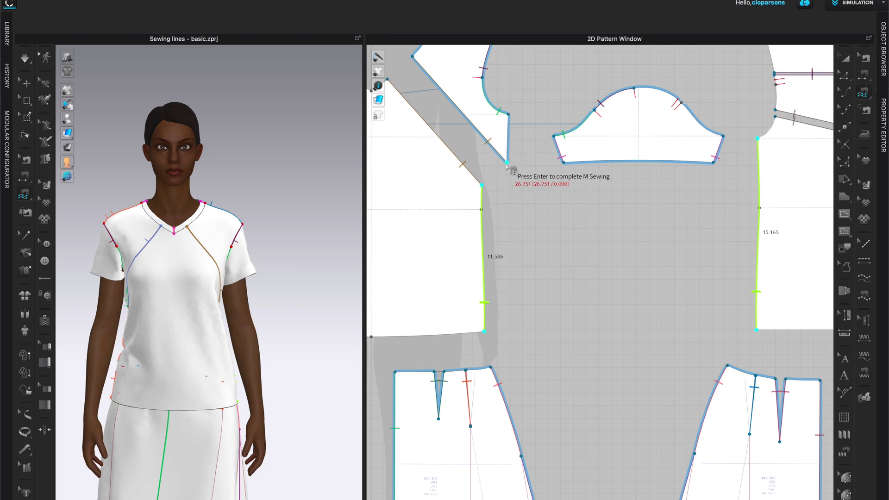
left_click(508, 113)
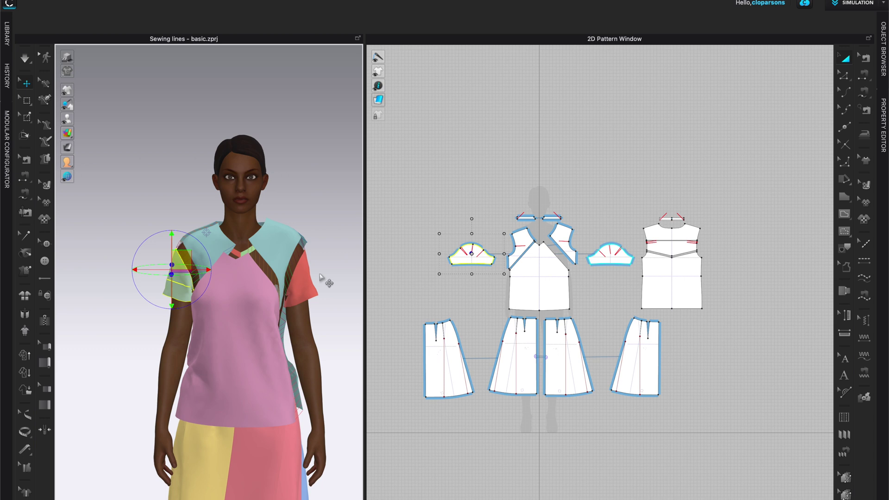
Step: Simulate the garment to drape the re-sewn top on the avatar, and stop the simulation
key("space")
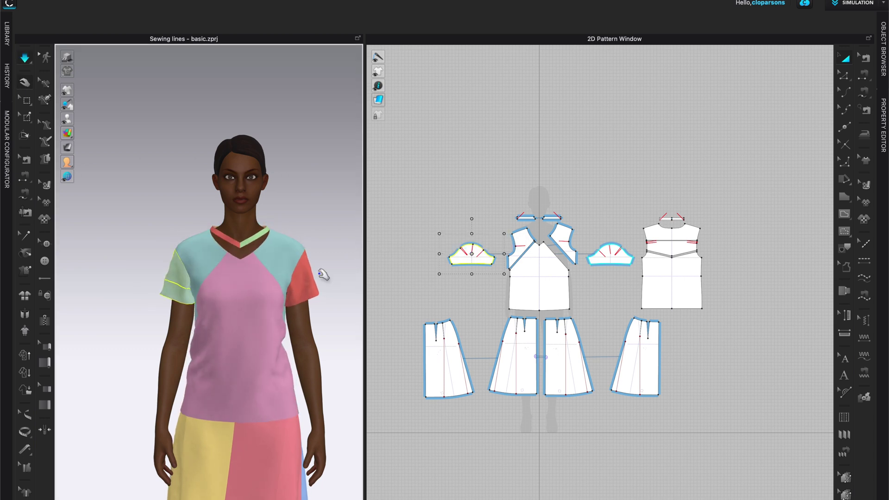
key("space")
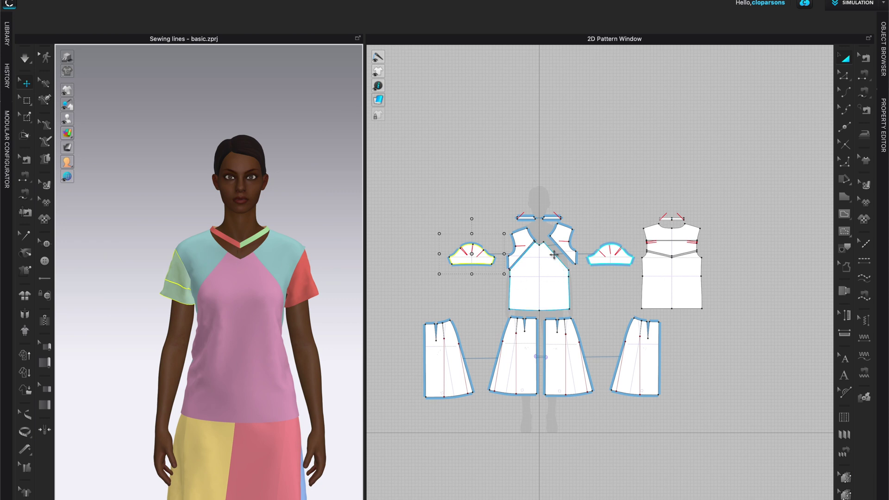
Step: With M:N Free Sewing, set the lower edge of the front neckband, from shoulder end to center front, as the M side
scroll(554, 254, "up", 5)
key("shift+m")
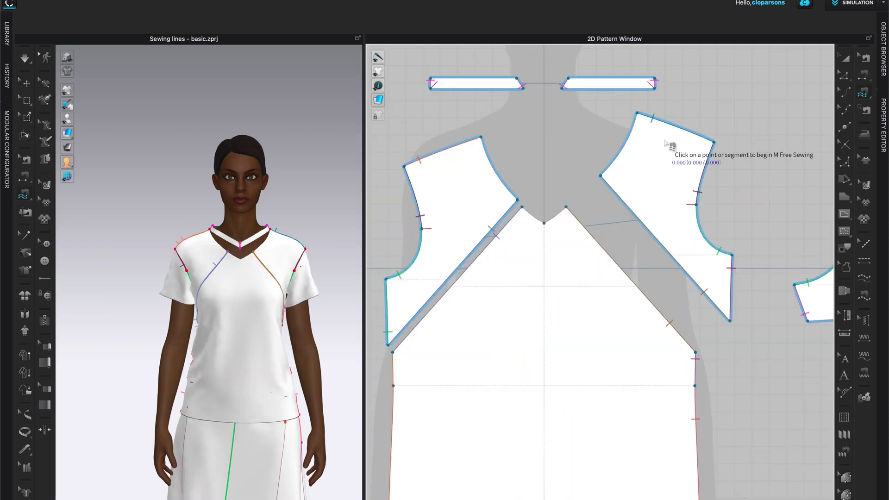
left_click(863, 94)
left_click_drag(863, 94, 796, 95)
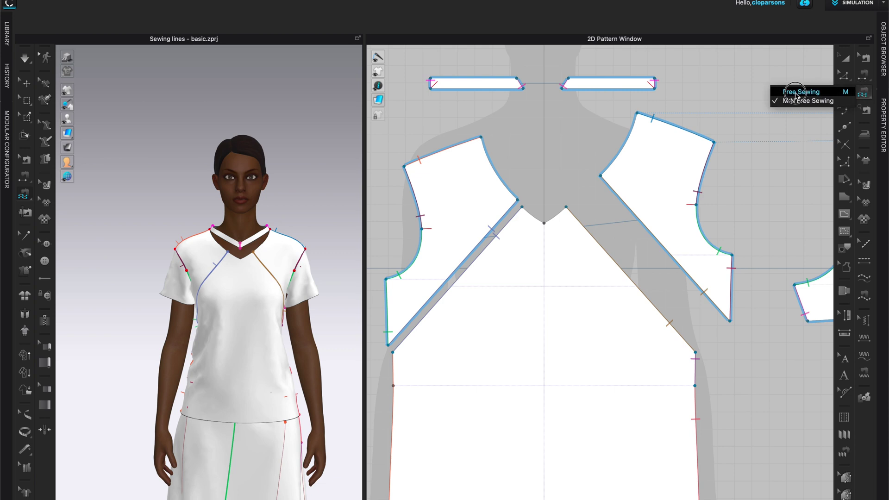
left_click_drag(795, 94, 793, 103)
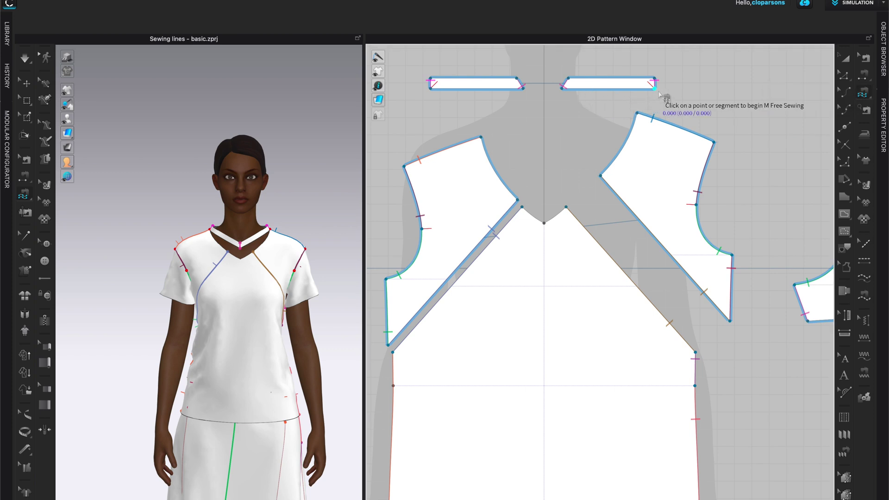
left_click(562, 90)
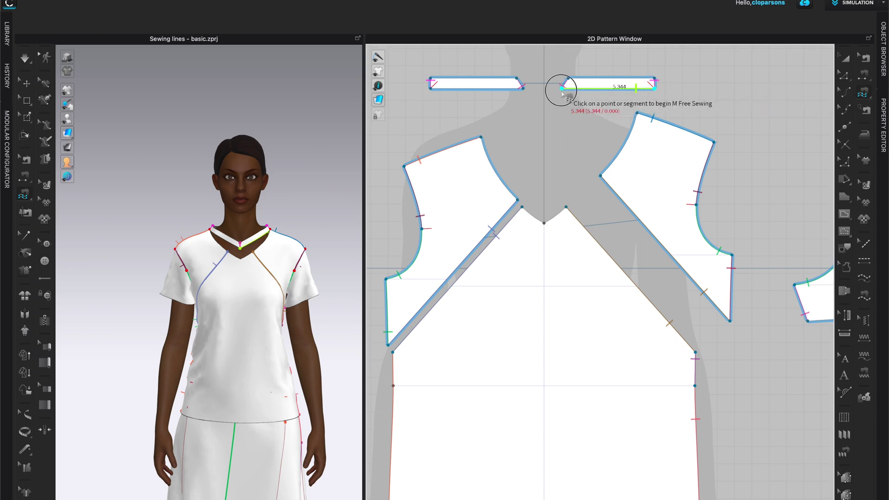
key("Return")
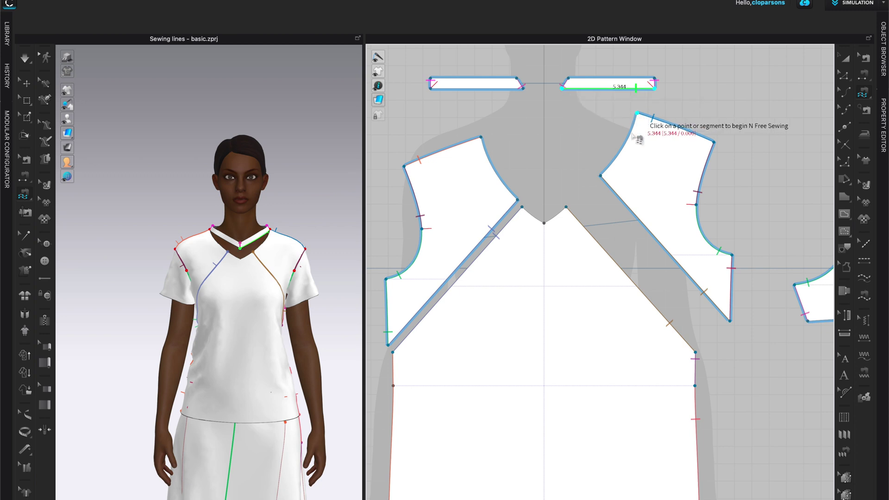
Step: Set the shoulder panel's neckline curve and the adjoining half of the front body's neckline as the N side and complete the sewing
left_click(603, 178)
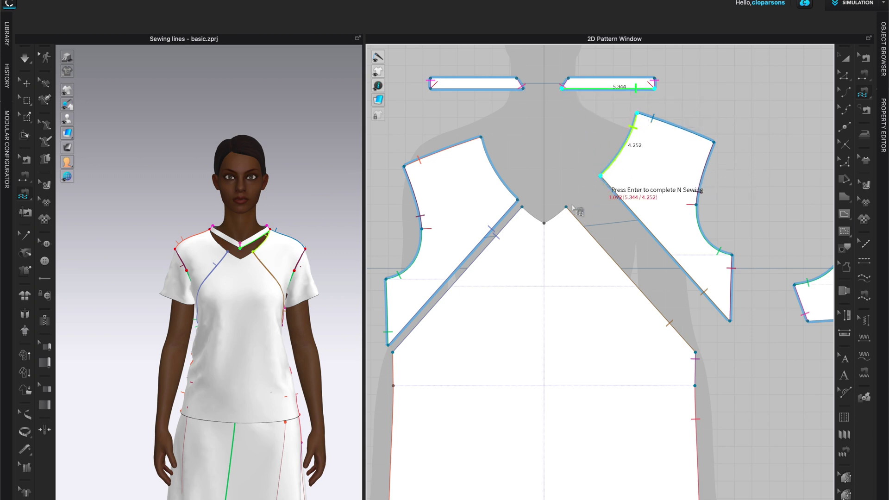
left_click(566, 208)
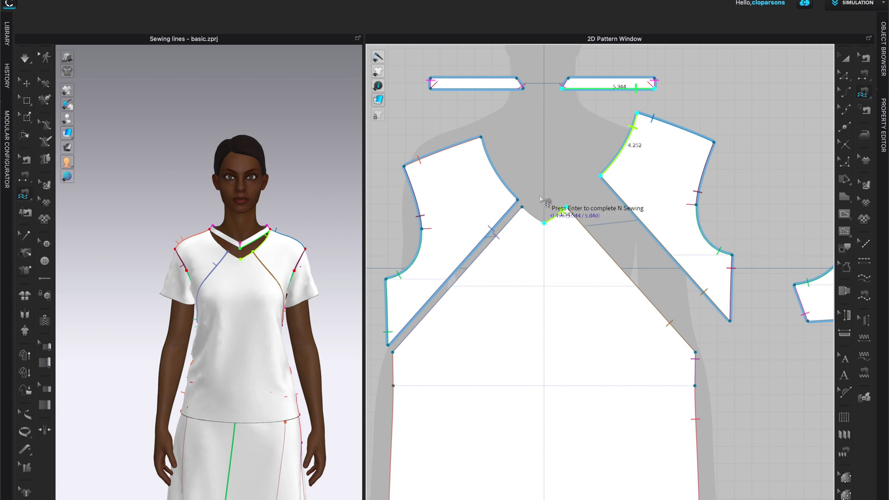
key("Return")
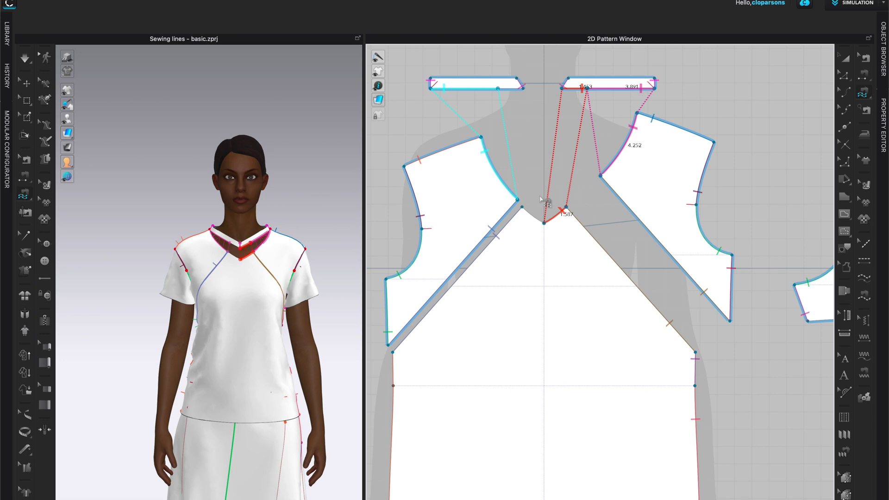
Step: Leave the sewing tool and drape the top with its sewn neckband on the avatar
scroll(630, 240, "down", 3)
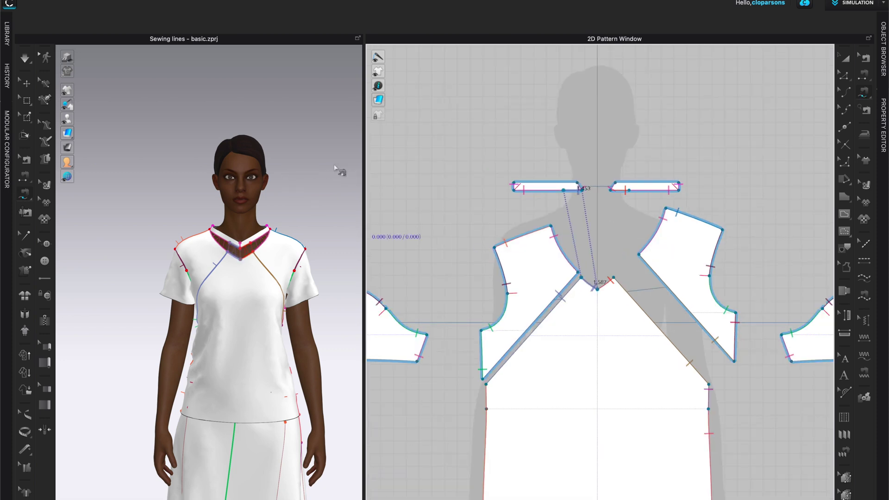
key("q")
scroll(308, 246, "down", 3)
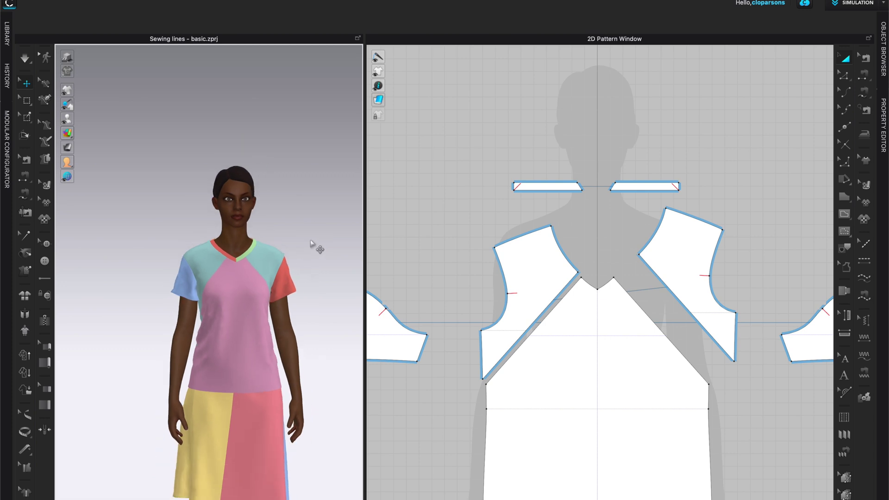
scroll(310, 244, "down", 3)
right_click_drag(287, 388, 348, 380)
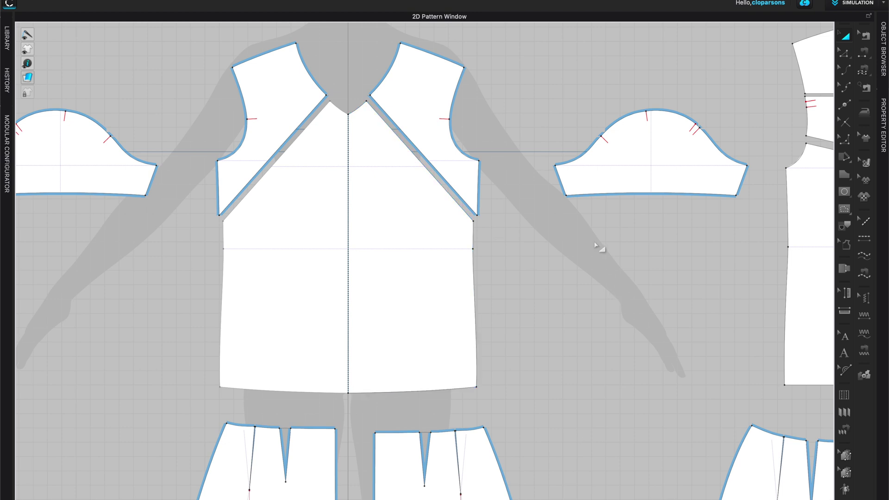
Step: Remove linked editing from the front body and draw an internal circle about 13.1 in around on one side of it
right_click(405, 224)
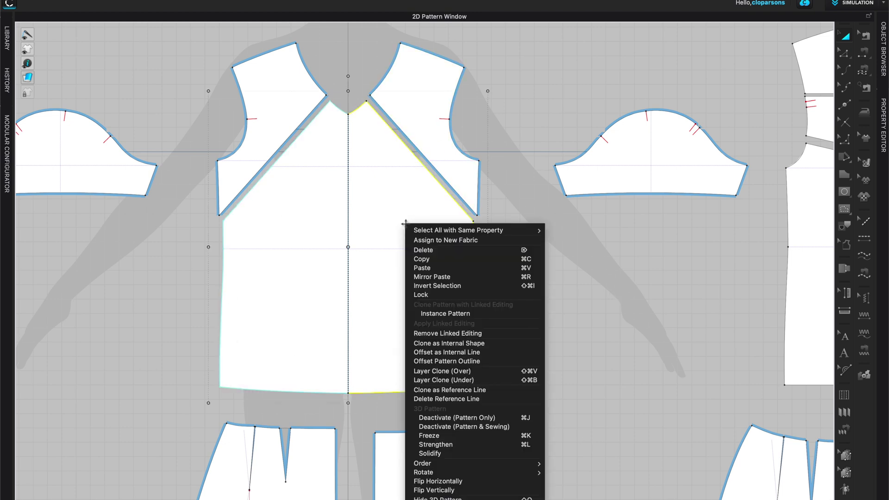
left_click(445, 333)
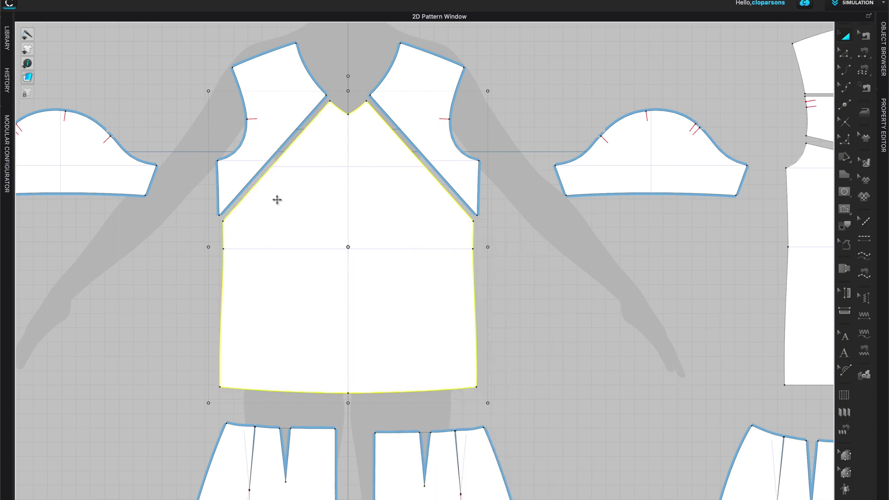
left_click(845, 192)
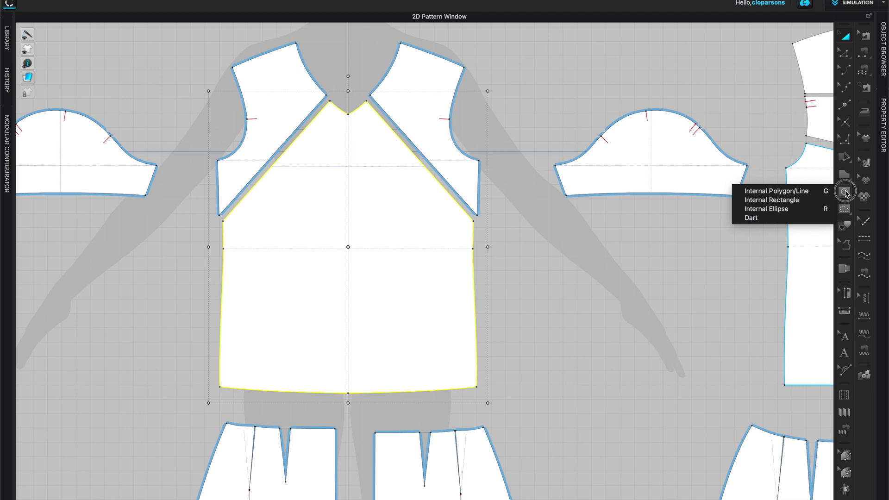
left_click(775, 212)
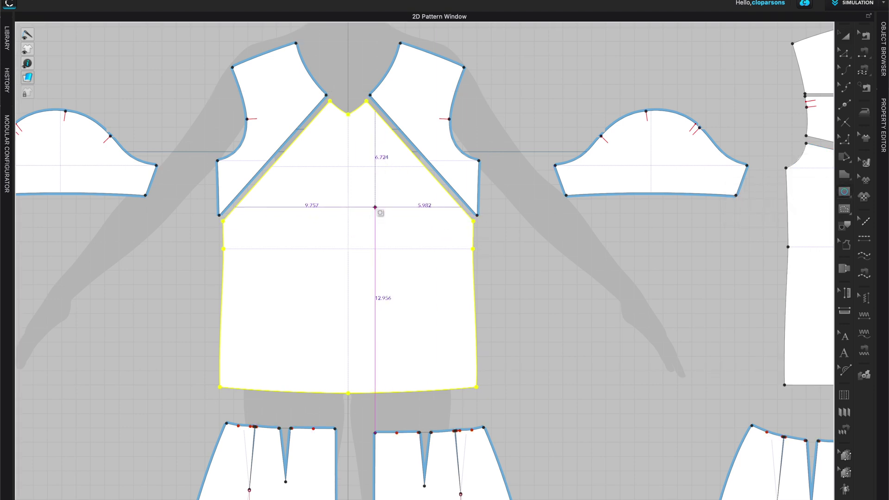
left_click_drag(375, 208, 435, 269)
key("a")
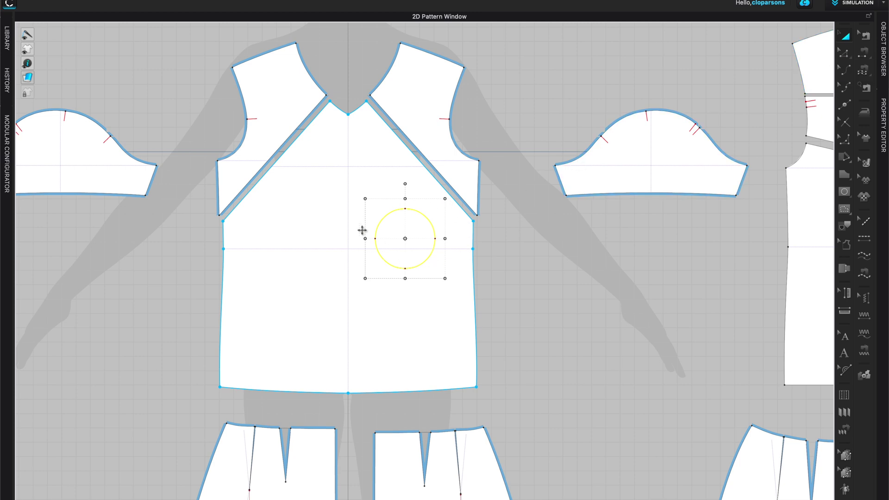
Step: Clone the internal circle as a separate pattern and place it beside the front body, about 10.4 in from the original
right_click(427, 259)
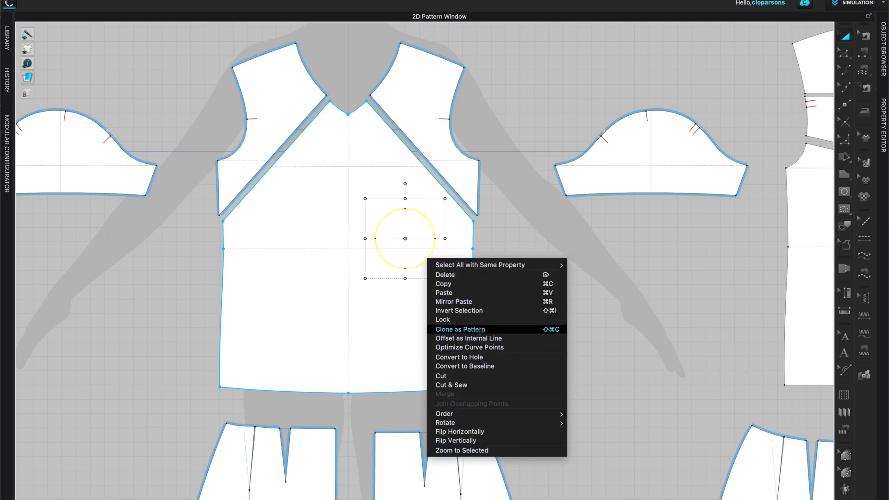
left_click(480, 329)
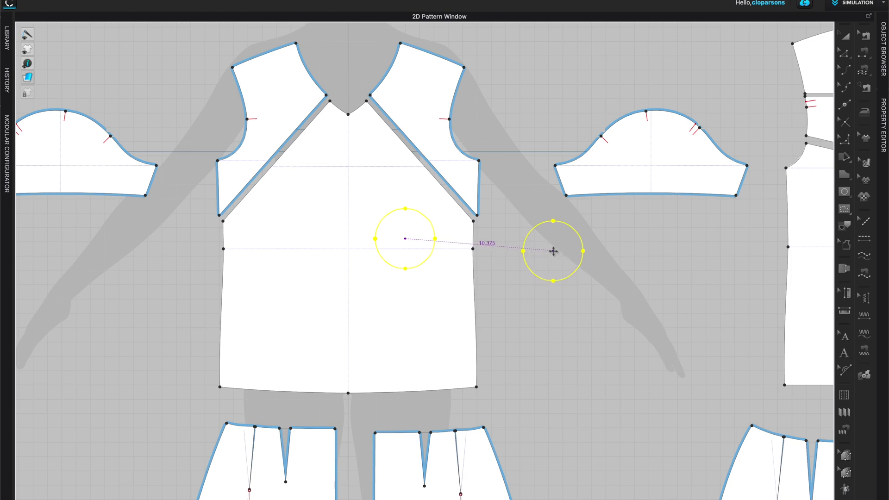
left_click(555, 252)
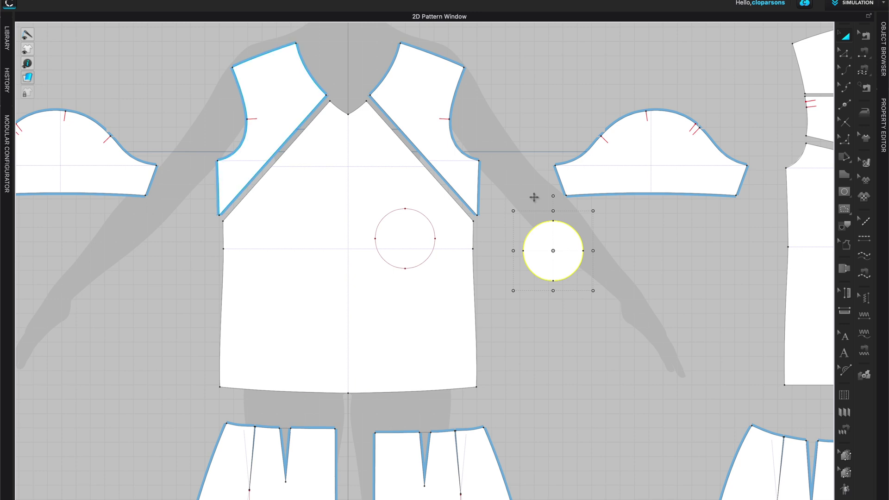
Step: With Free Sewing, sew the full outline of the circle pattern to the internal circle on the front body
left_click(26, 77)
left_click(873, 91)
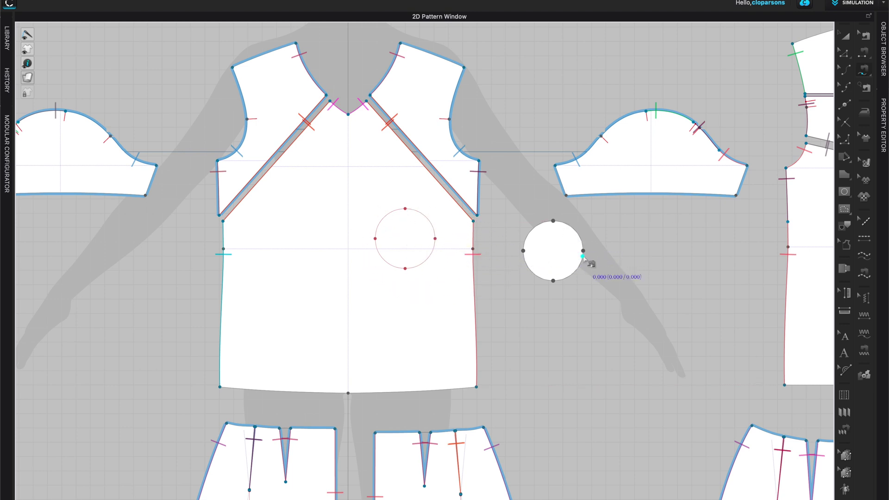
left_click(554, 223)
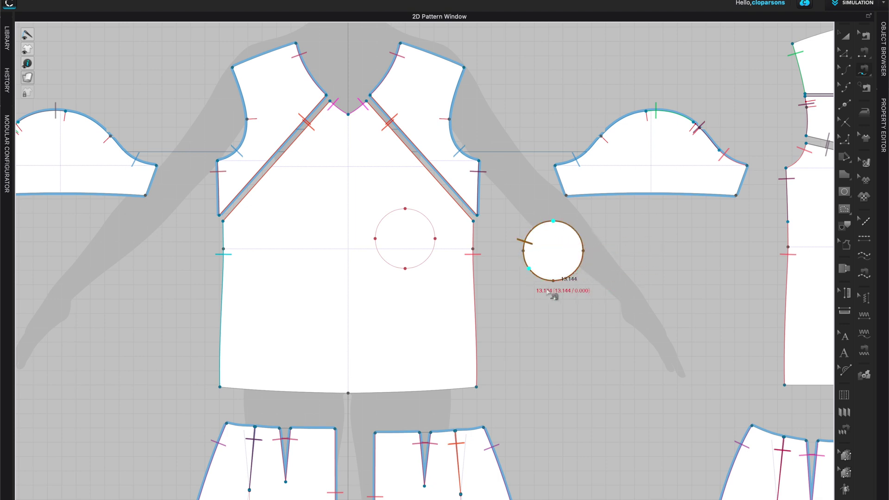
left_click(405, 209)
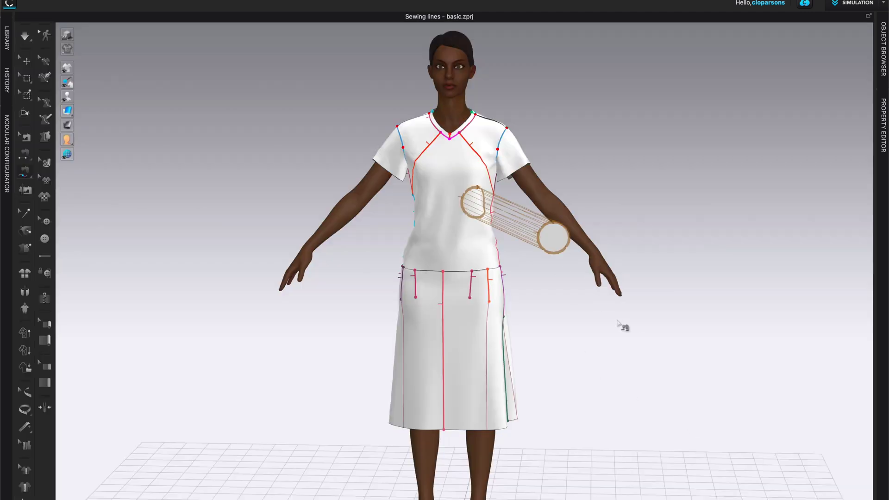
Step: Simulate the garment to attach the sewn circle to the front of the top, and stop the simulation
key("space")
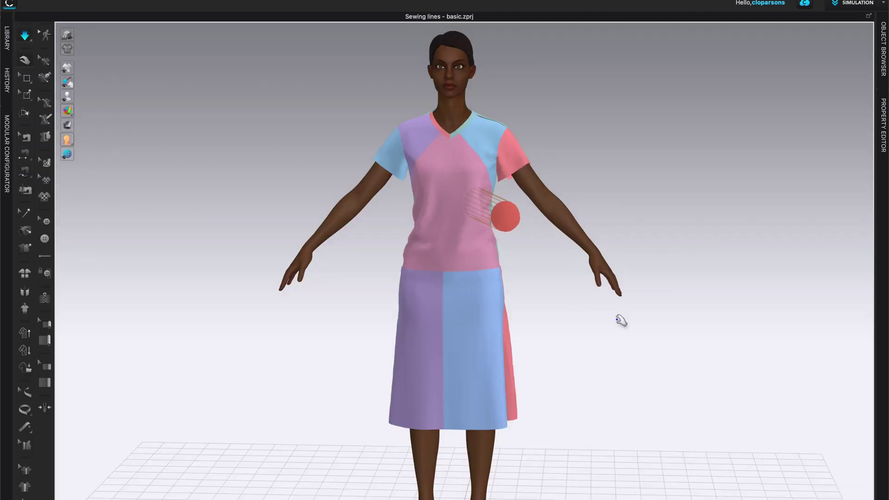
scroll(583, 330, "up", 4)
mouse_move(607, 312)
right_mouse_down()
mouse_move(564, 323)
mouse_move(605, 327)
mouse_move(596, 319)
right_mouse_up()
scroll(596, 319, "down", 5)
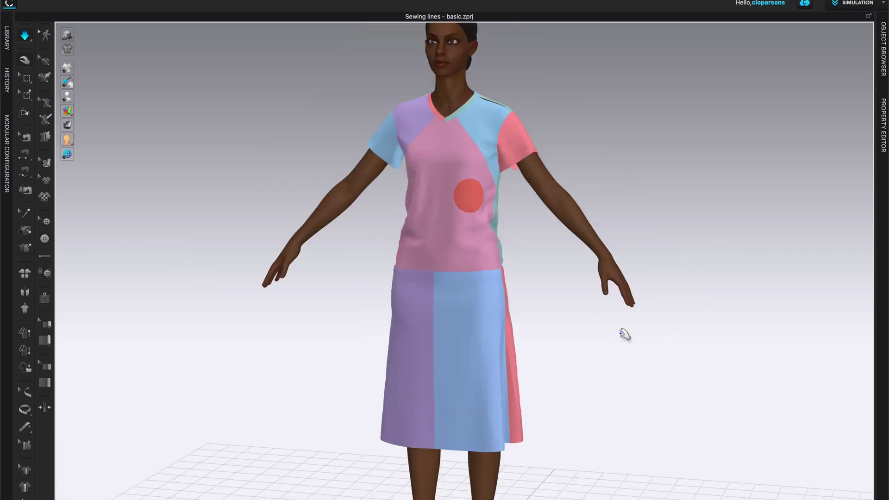
key("w")
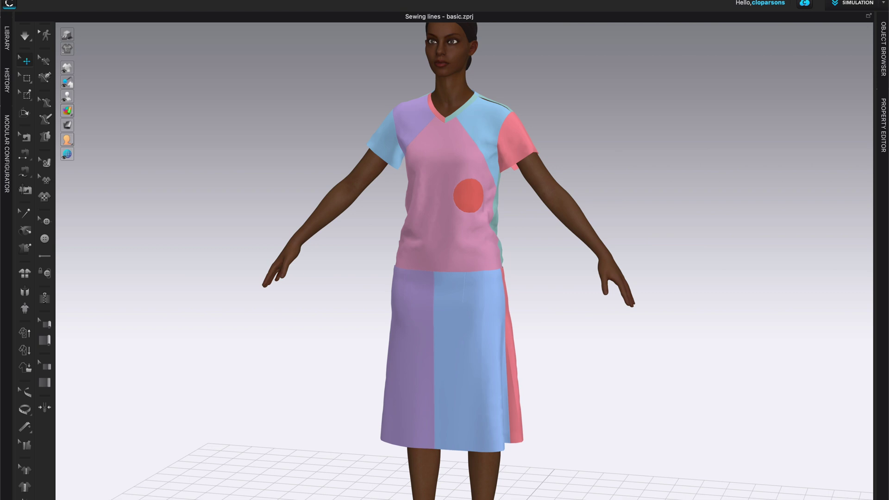
Step: With Edit Sewing, reverse the diagonal seam joining the front body to the shoulder panel on the avatar's left, and simulate the garment briefly
key("Tab")
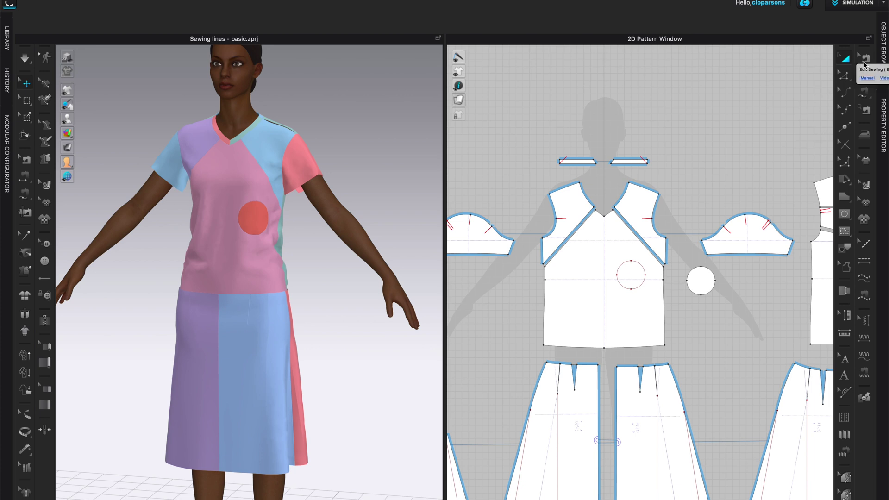
key("b")
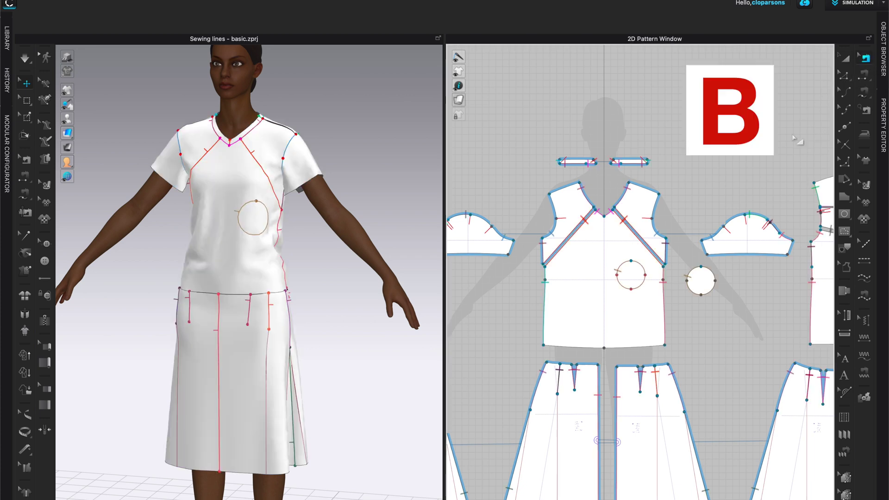
scroll(711, 193, "up", 3)
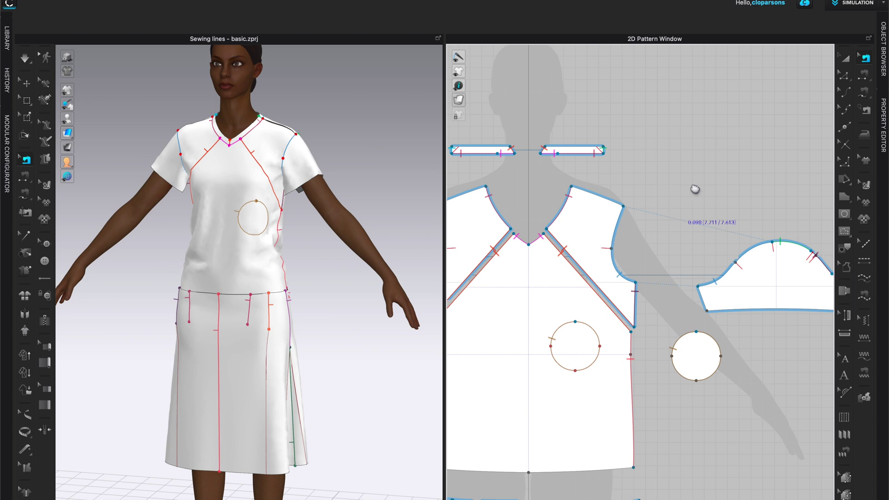
right_click_drag(691, 193, 725, 141)
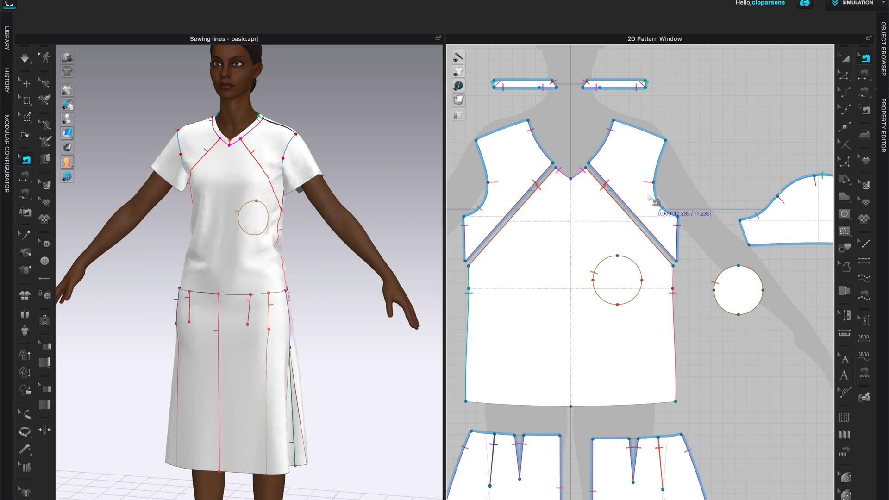
left_click(868, 63)
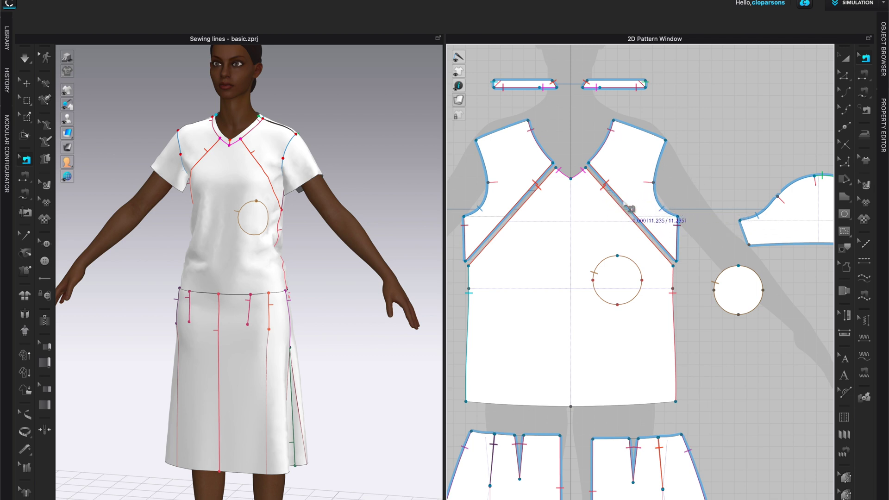
right_click(625, 204)
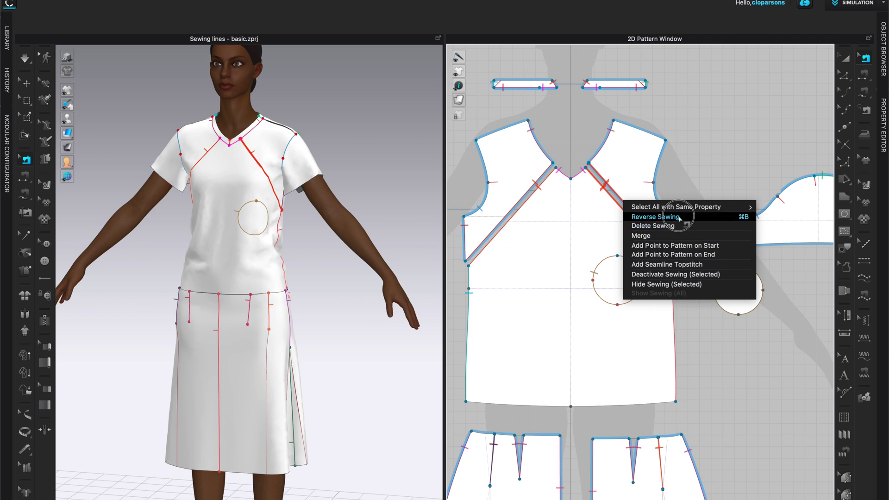
left_click(679, 218)
key("space")
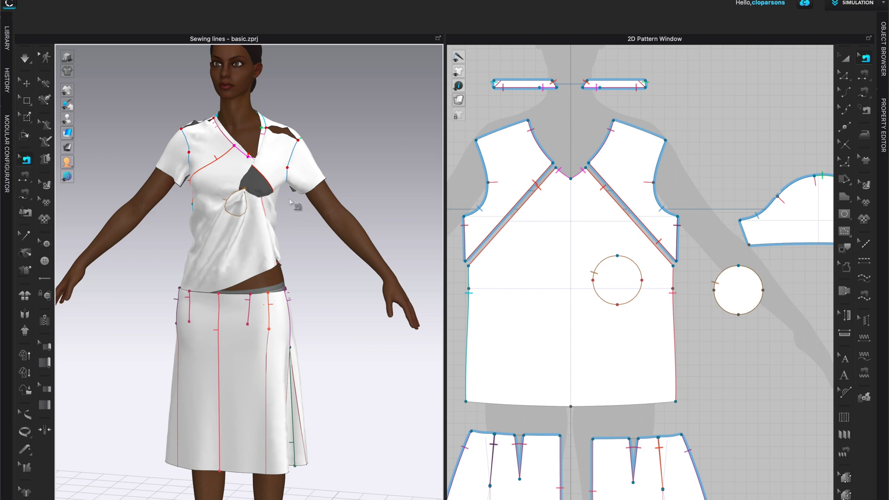
key("space")
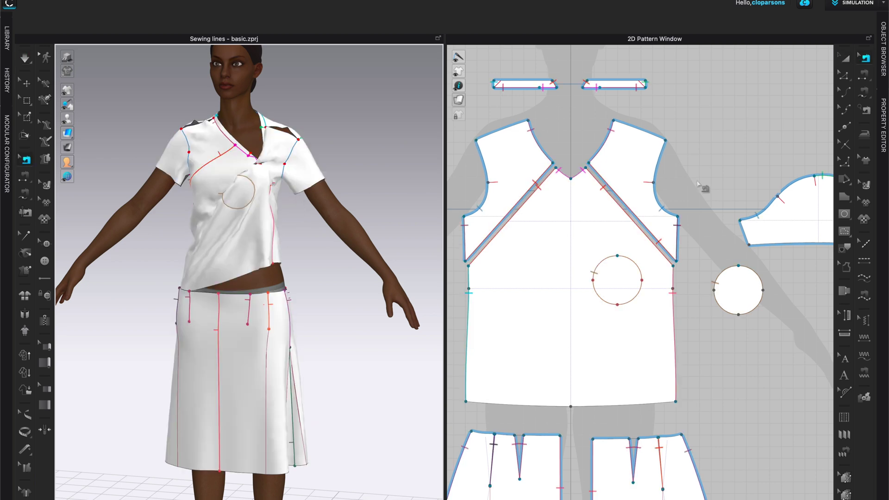
Step: Move the shoulder panel away from the front body and reverse its crossed diagonal seam back to the matching direction
key("n")
scroll(695, 201, "up", 3)
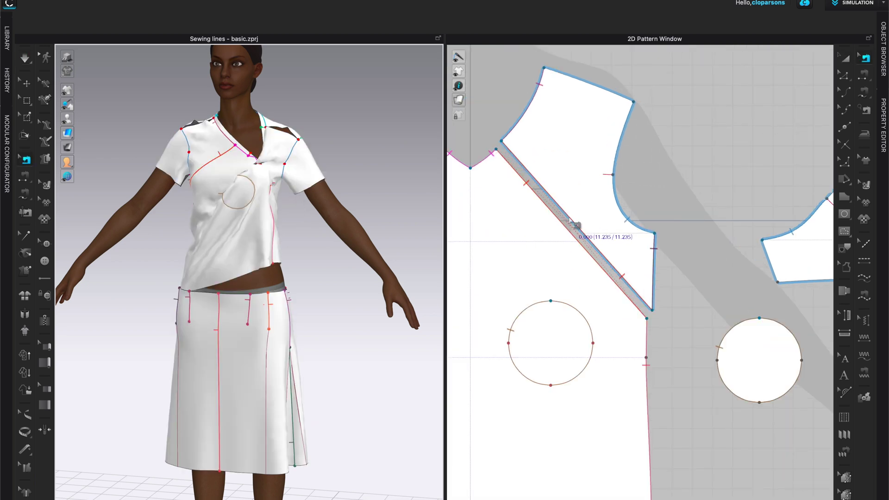
right_click(574, 227)
key("Escape")
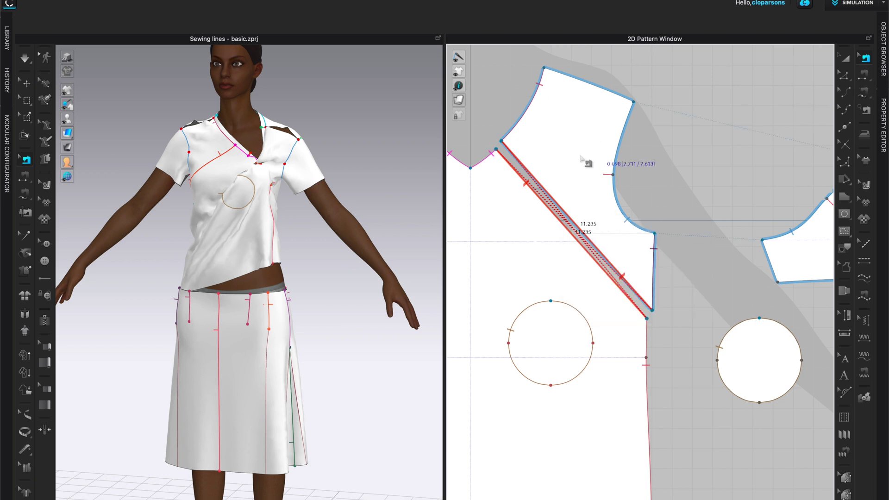
left_click(865, 58)
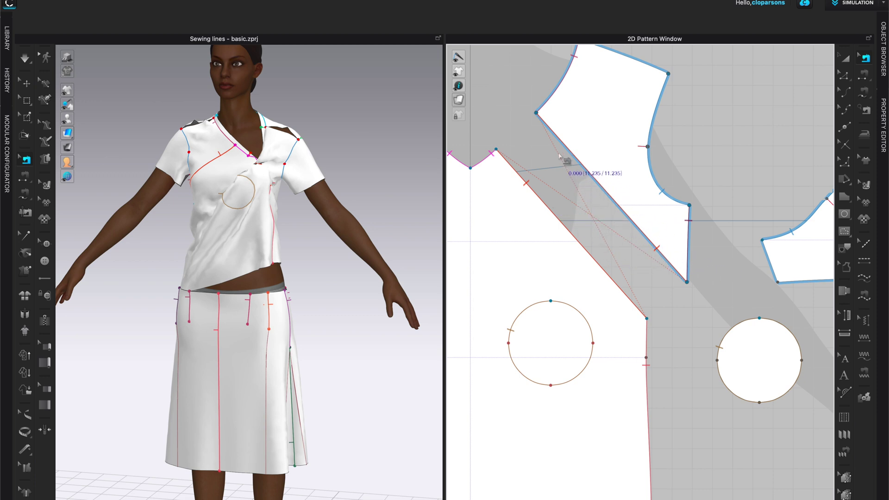
right_click(595, 179)
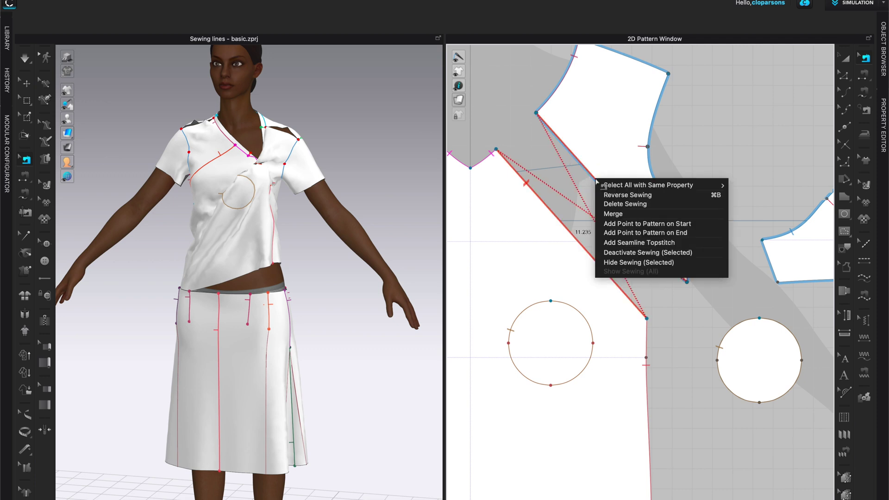
left_click(626, 195)
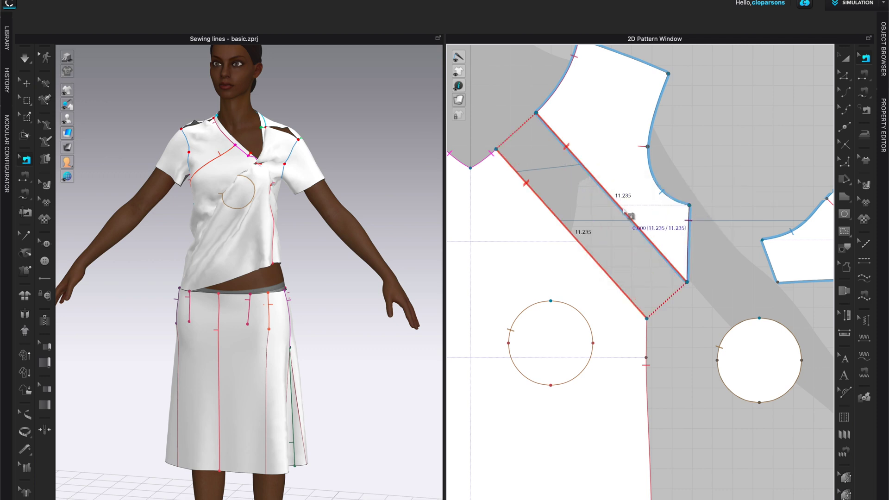
Step: Delete the sewing of the shoulder panel's diagonal seam and undo the deletion
right_click(623, 212)
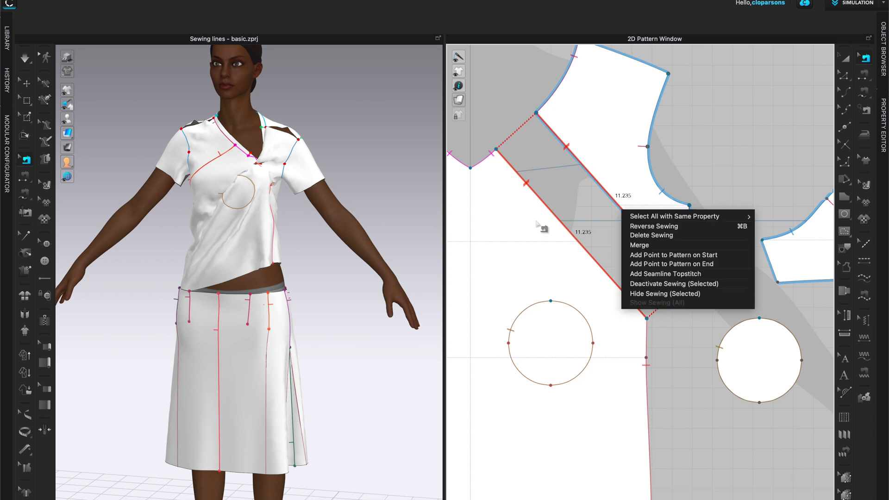
left_click(662, 235)
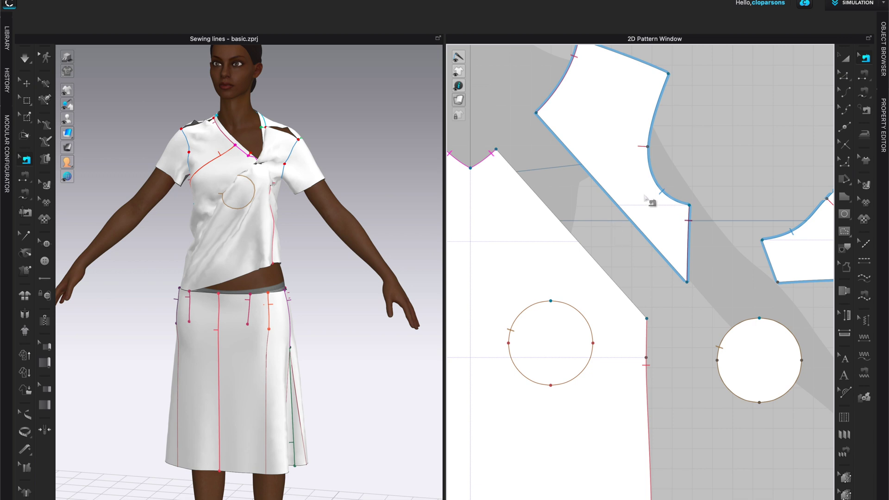
key("super+z")
right_click(614, 200)
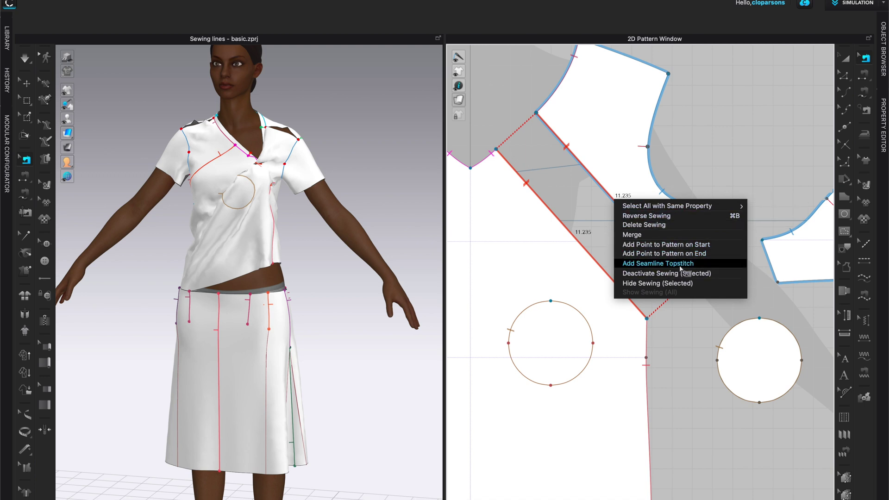
right_click(660, 250)
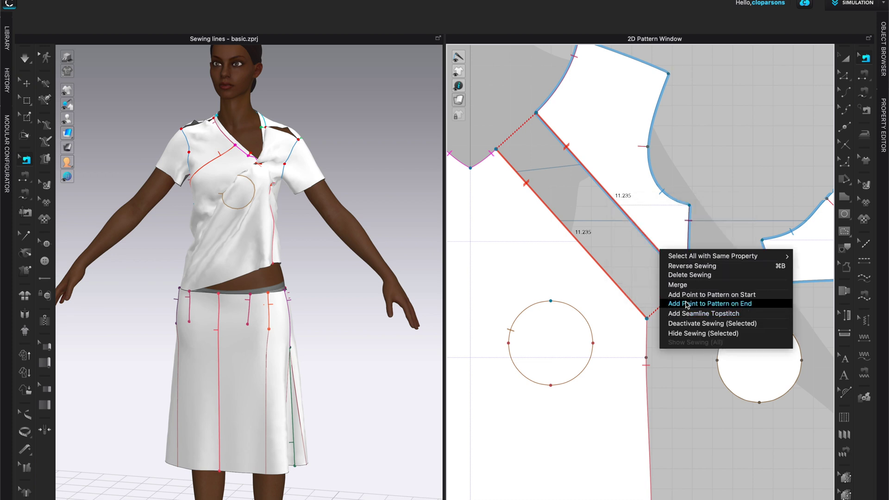
left_click(695, 334)
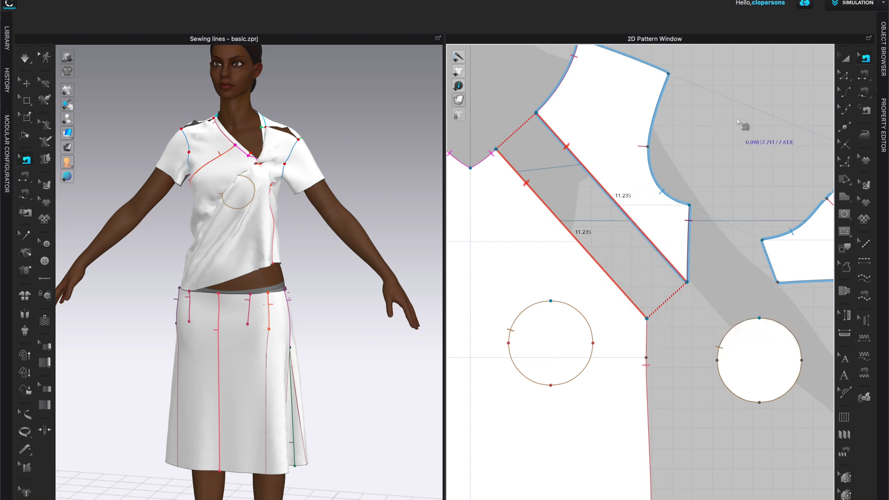
Step: Run Check Sewing Length with a 0.197 in length difference and a 10.0% ratio difference, and close the check
left_click(866, 111)
mouse_move(748, 118)
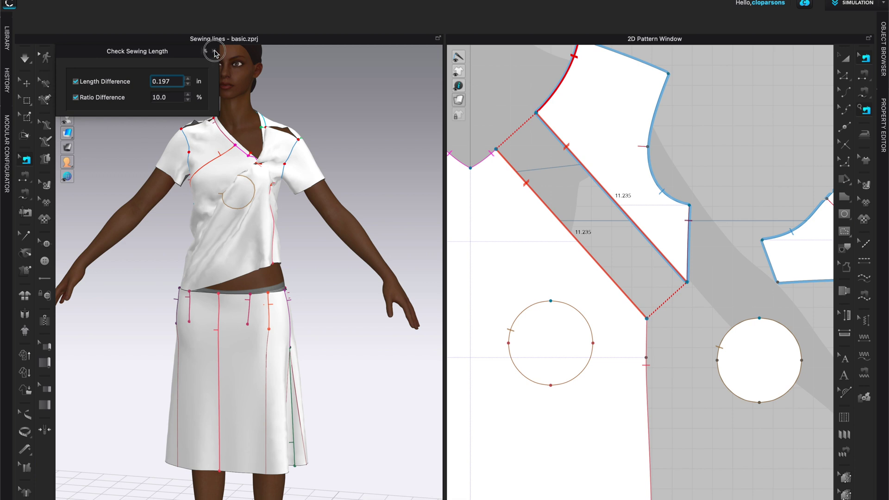
left_click(214, 51)
Step: With Edit Pattern, check the lengths of the matching diagonal edges on the shoulder panel and front body, and the panel's upper armhole edge
left_click(853, 78)
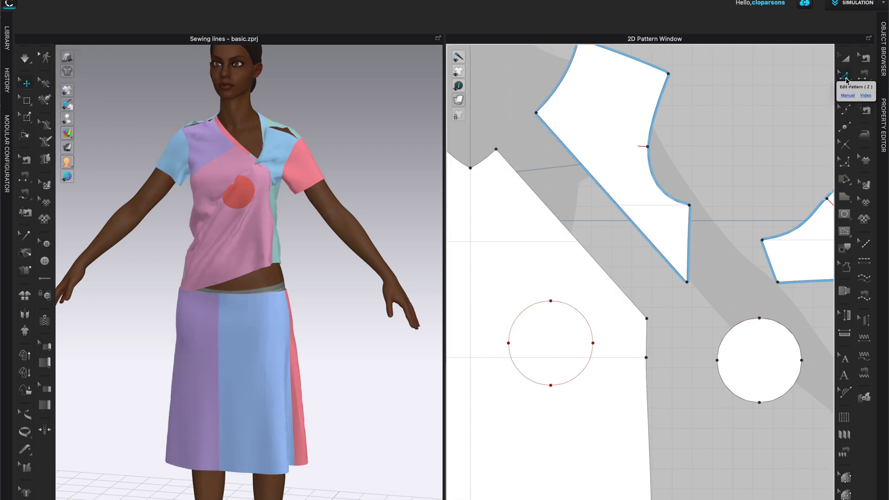
left_click(845, 77)
left_click(618, 204)
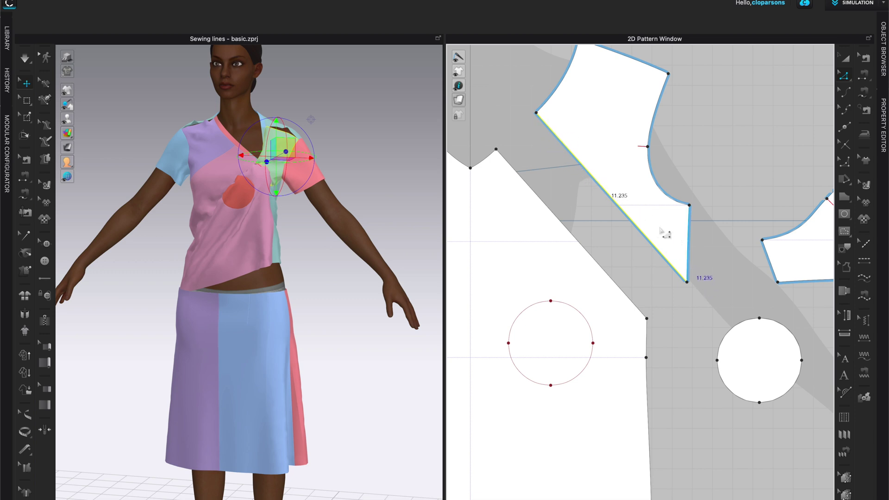
left_click(594, 257)
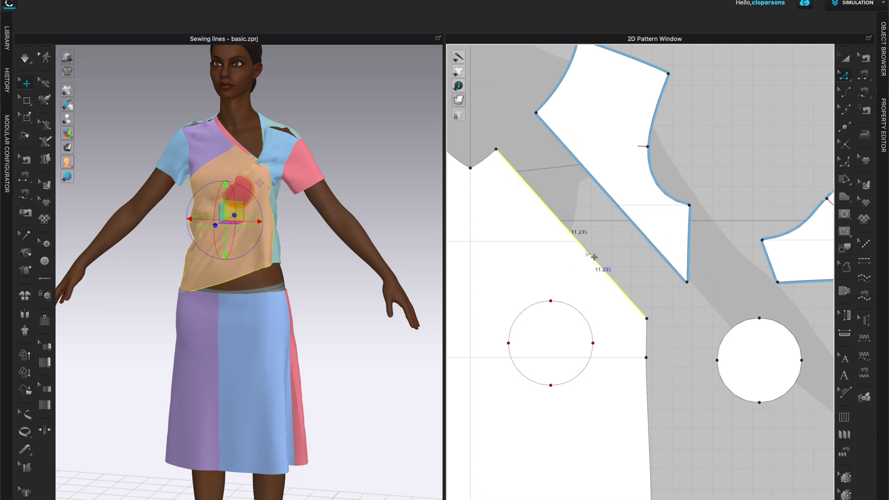
left_click(657, 188)
left_click(654, 113)
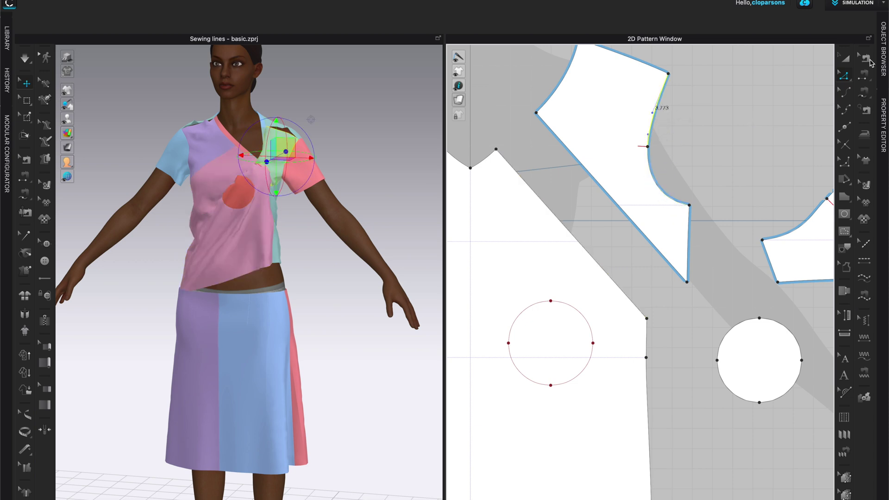
left_click(867, 58)
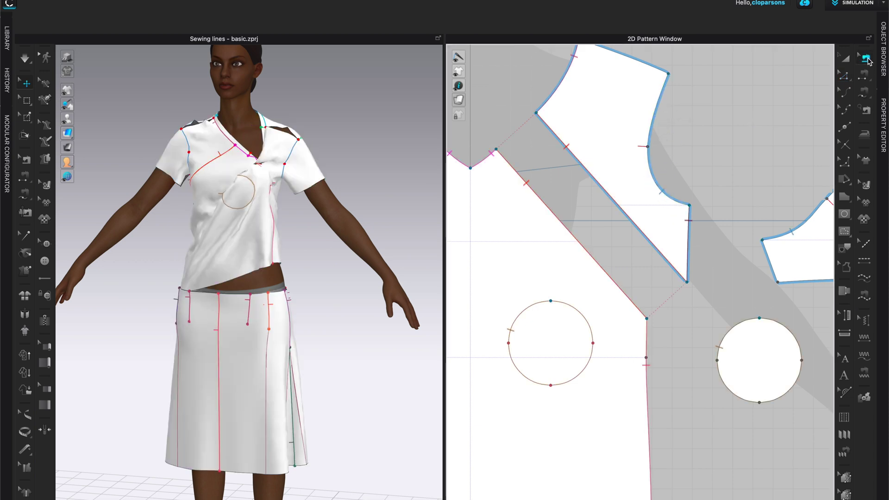
left_click(865, 77)
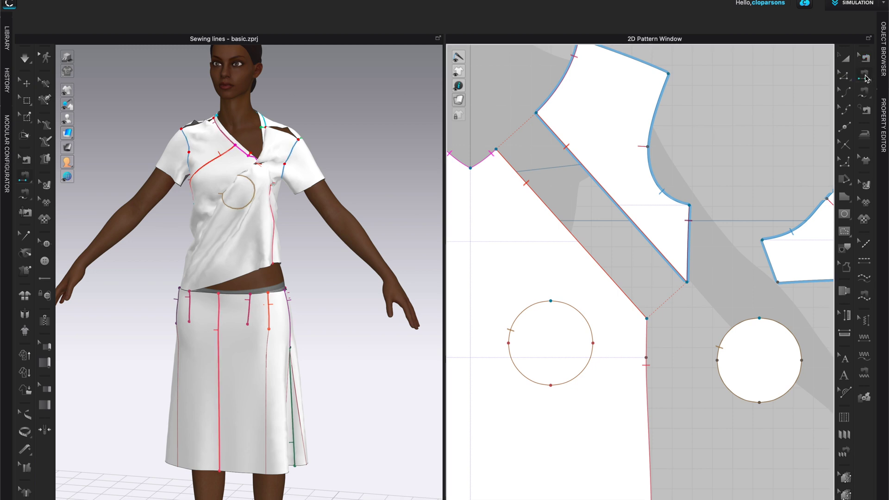
left_click(868, 94)
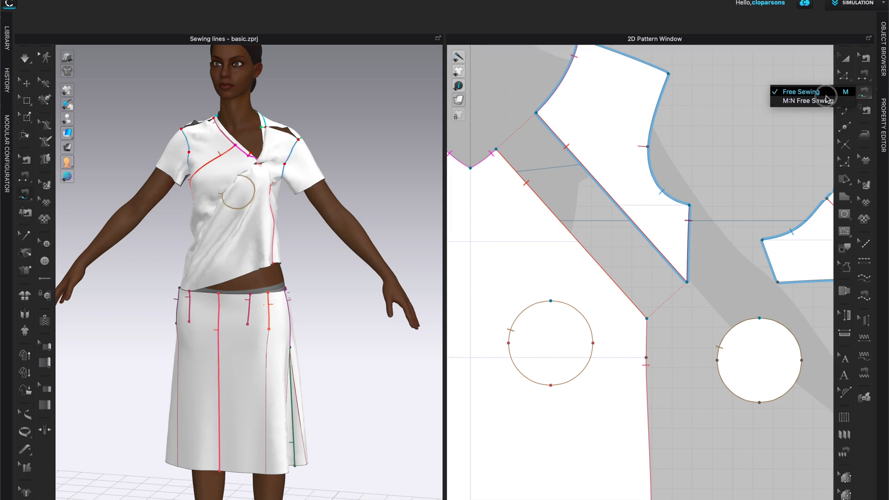
left_click(797, 103)
left_click(867, 110)
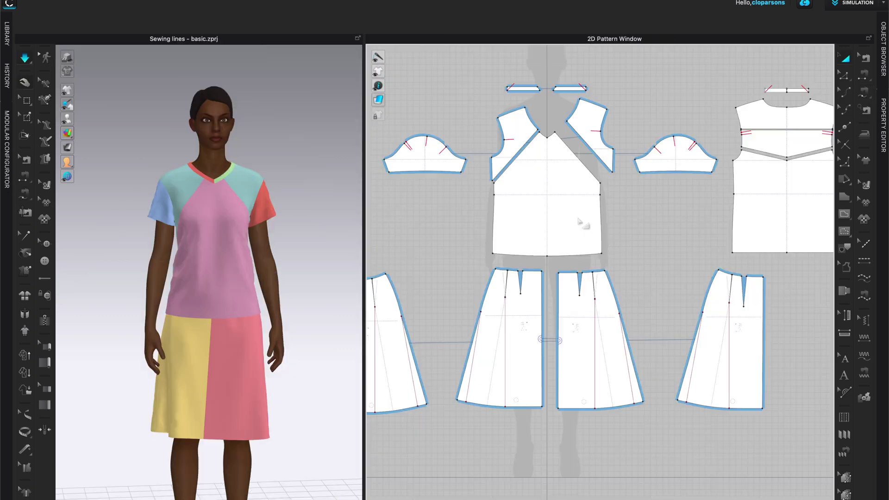